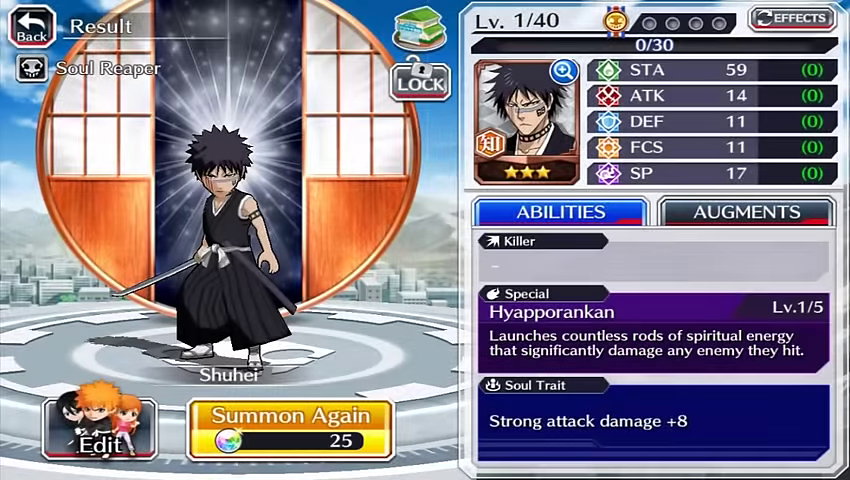
Buy two more 25-orb summons, drawing 5-star Christmas Lisa and 4-star Sajin.
left_click(270, 418)
left_click(563, 331)
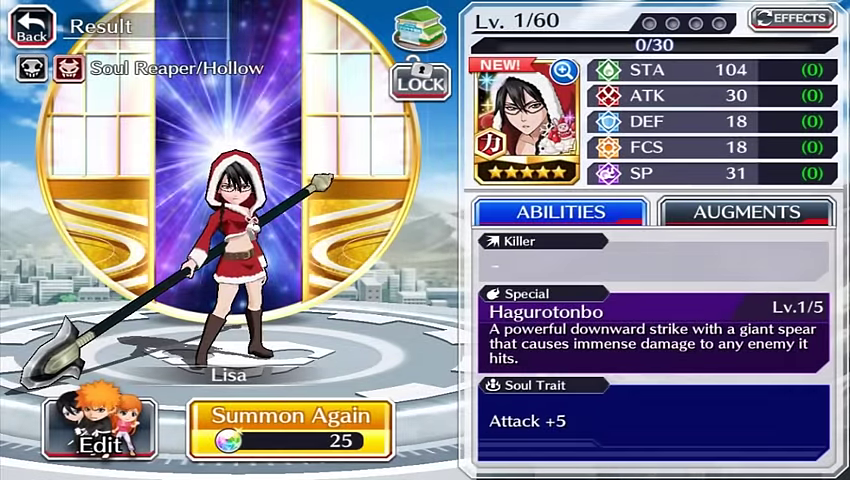
left_click(289, 415)
left_click(563, 330)
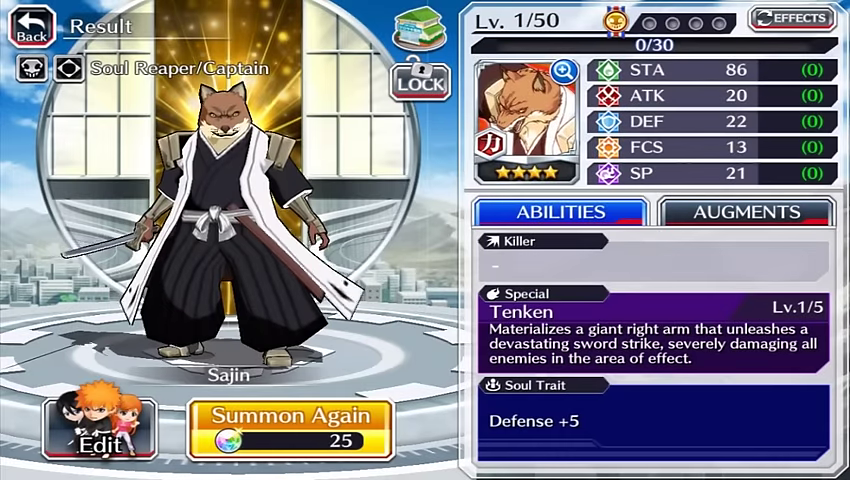
Run two more 25-orb summons, drawing a 3-star Rukia and a 3-star Ichigo.
left_click(290, 414)
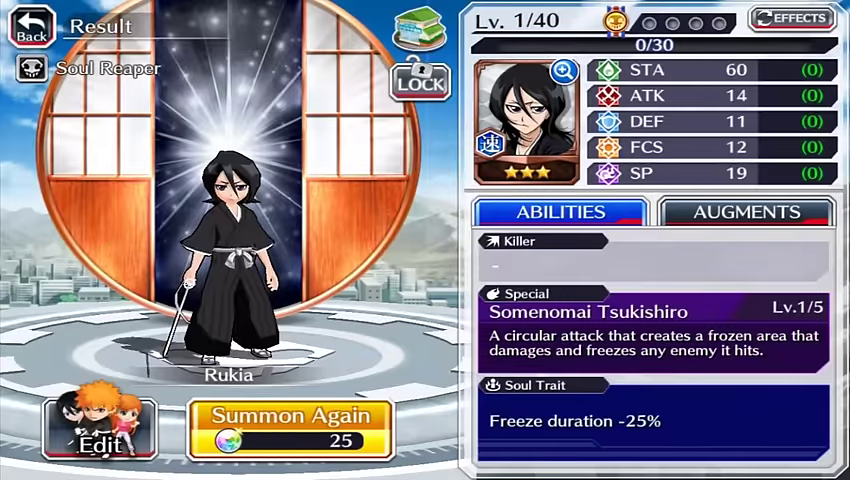
left_click(290, 415)
left_click(562, 331)
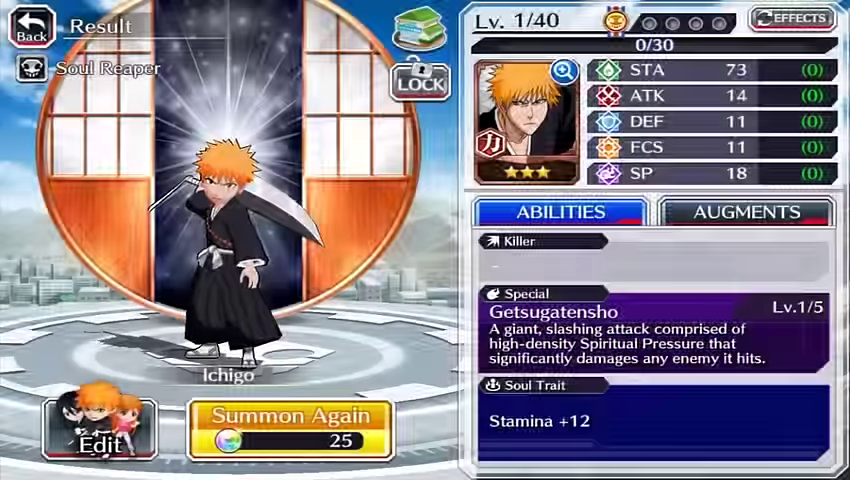
Run two more 25-orb summons, drawing 4-star Jushiro and 5-star Christmas Jushiro.
left_click(290, 415)
left_click(562, 331)
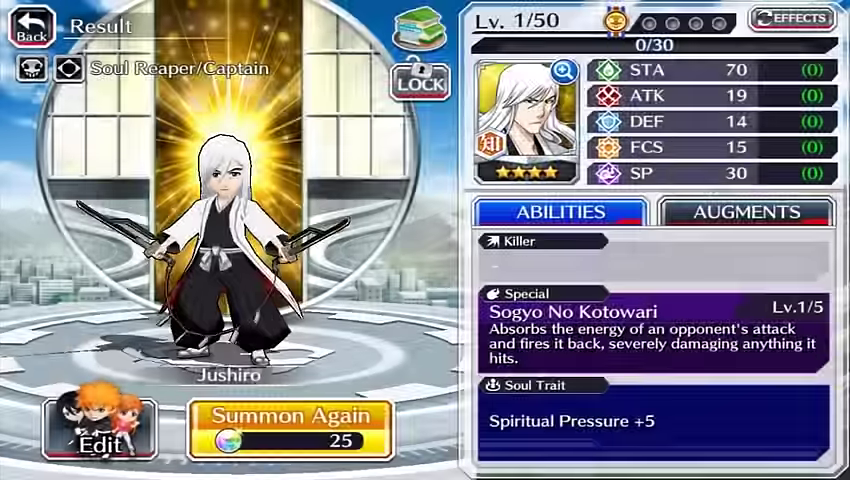
left_click(290, 415)
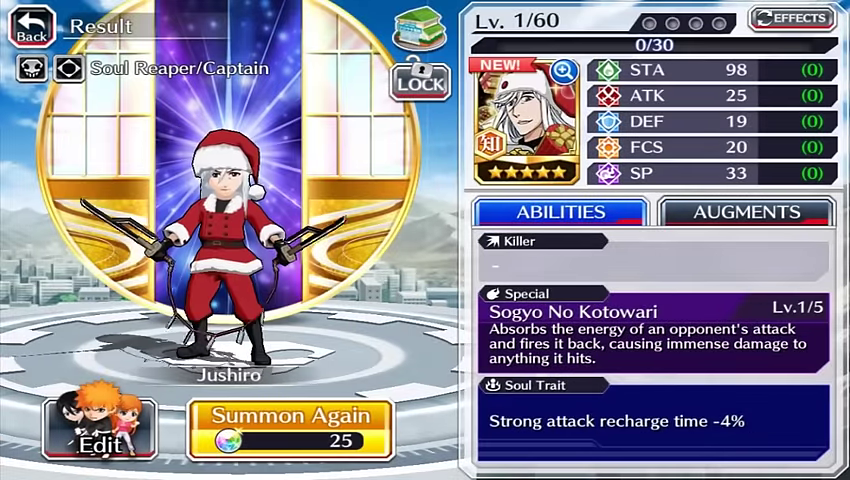
Buy another 25-orb summon, drawing a 4-star school-uniform Lisa.
left_click(290, 415)
left_click(562, 331)
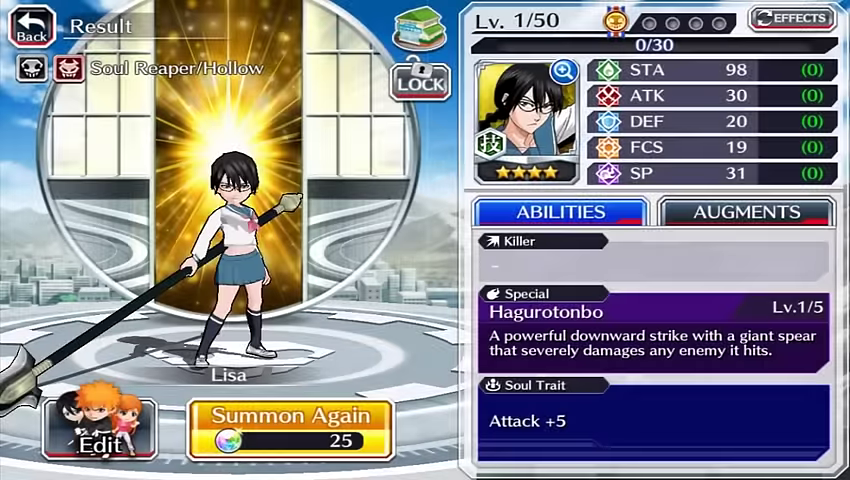
Buy another 25-orb summon, drawing a 3-star Byakuya.
left_click(290, 415)
left_click(563, 331)
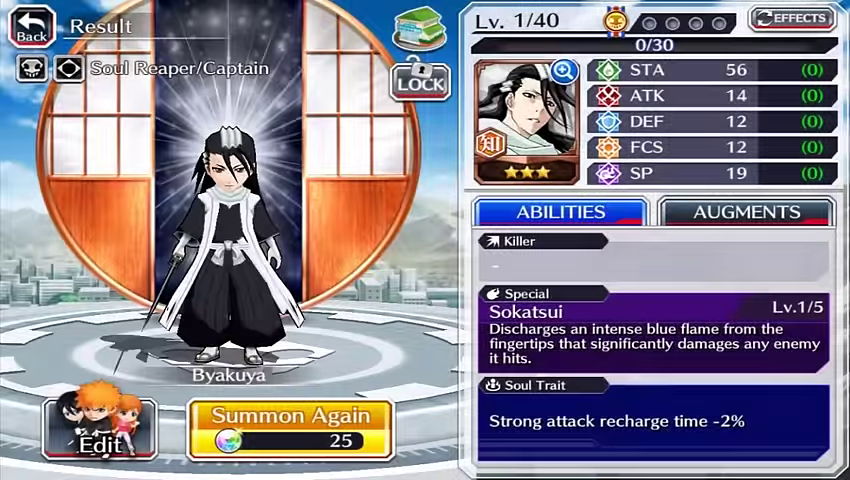
Buy three more 25-orb summons, drawing 4-star Lisa and 3-star Yoruichi, leaving 507 orbs.
left_click(290, 420)
left_click(563, 331)
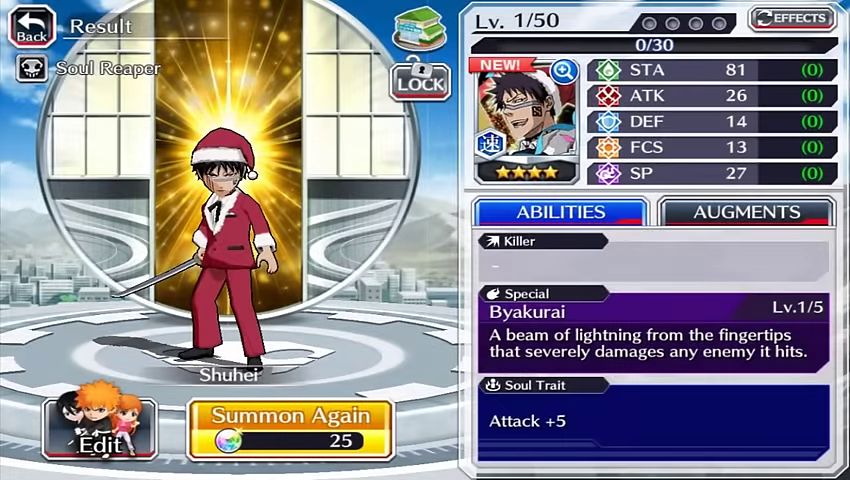
left_click(290, 418)
left_click(563, 331)
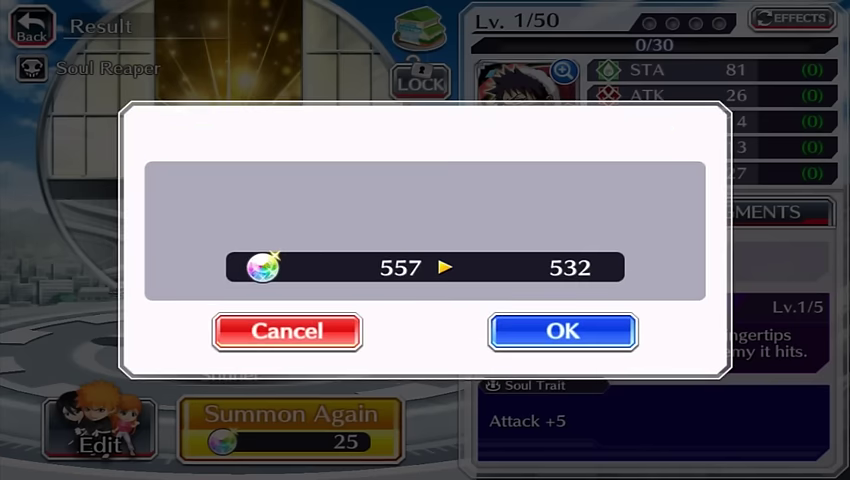
left_click(562, 331)
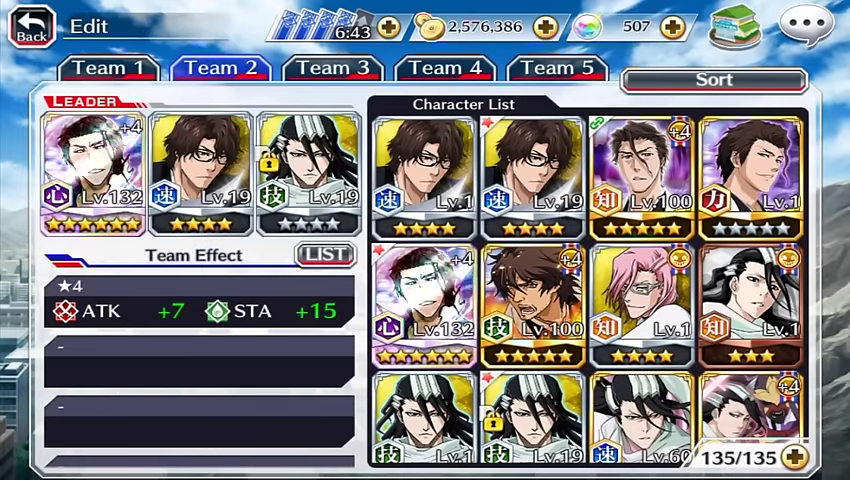
scroll(587, 290, "down", 3)
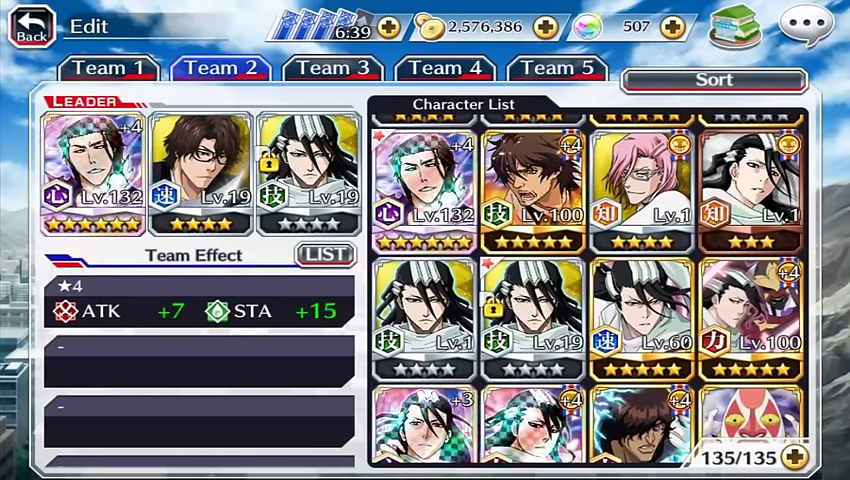
scroll(587, 290, "down", 3)
scroll(587, 290, "down", 3)
scroll(587, 290, "down", 3)
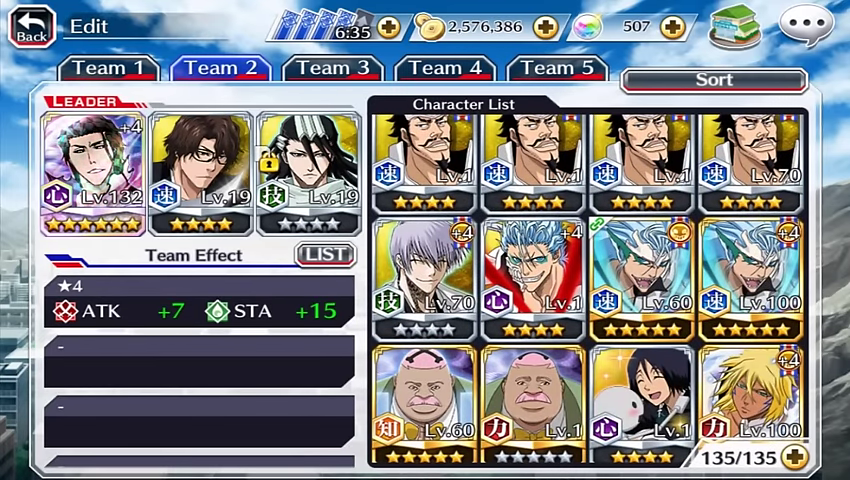
scroll(711, 347, "down", 5)
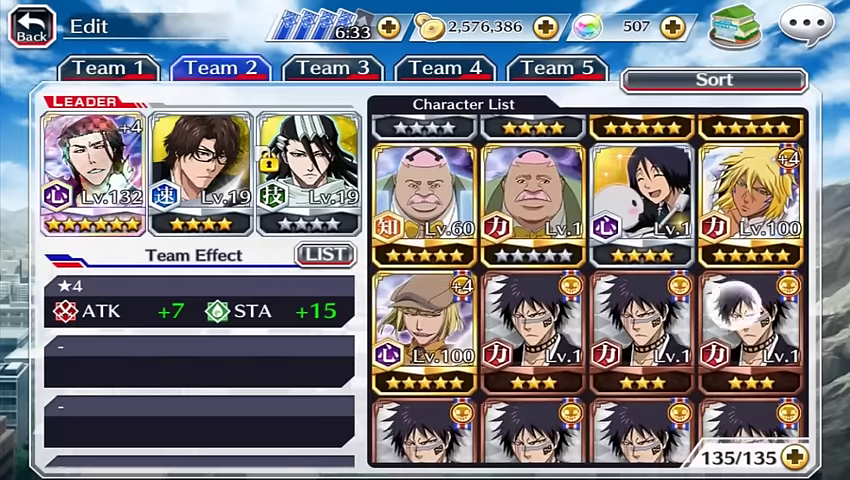
scroll(750, 304, "down", 3)
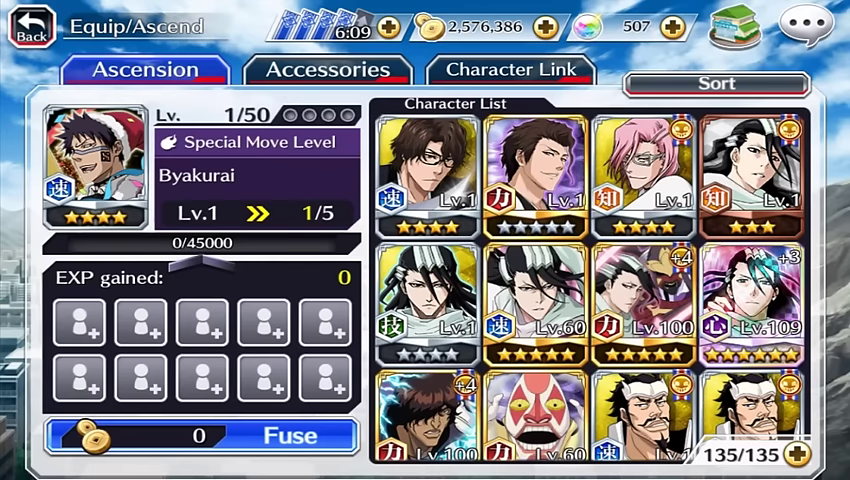
left_click_drag(673, 313, 673, 130)
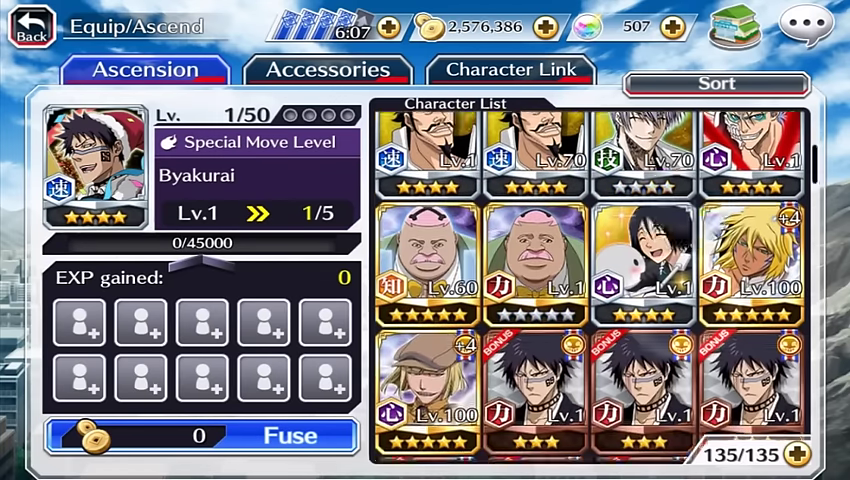
left_click_drag(590, 400, 590, 175)
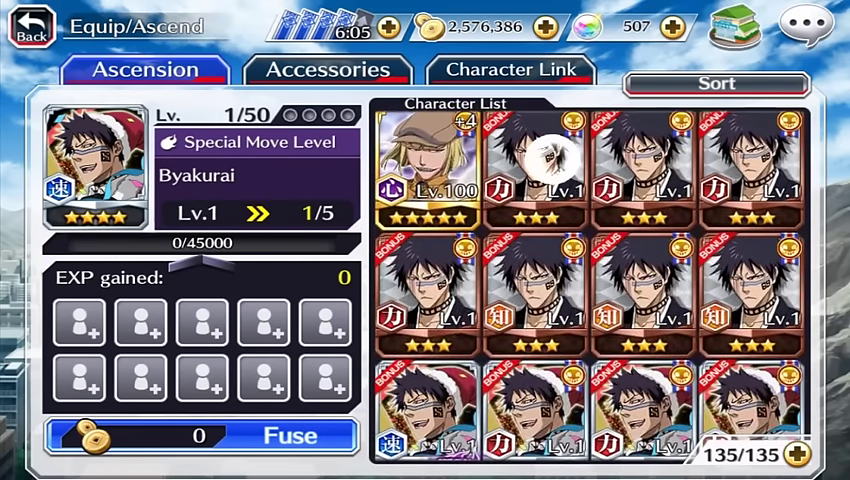
Select ten duplicate cards, including a Christmas copy, as ascension materials.
left_click(537, 167)
left_click(645, 167)
left_click(752, 167)
left_click(752, 295)
left_click(645, 295)
left_click(537, 295)
left_click(430, 295)
left_click_drag(645, 290, 645, 195)
left_click(430, 310)
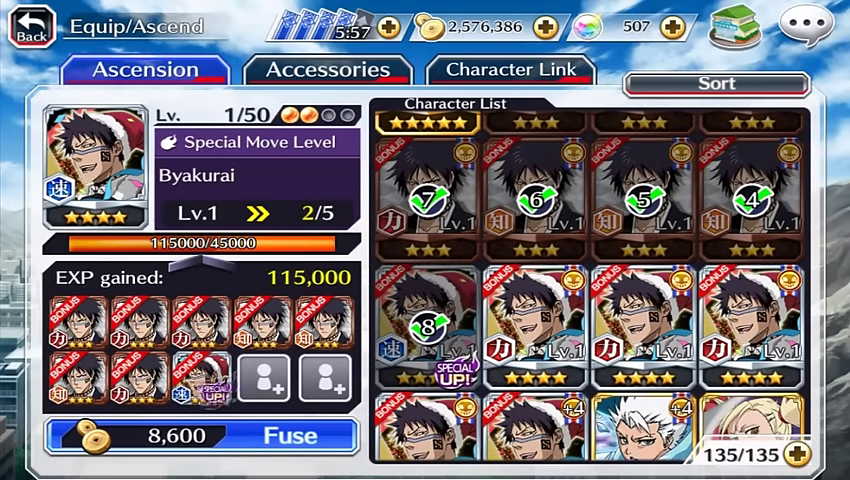
left_click(538, 295)
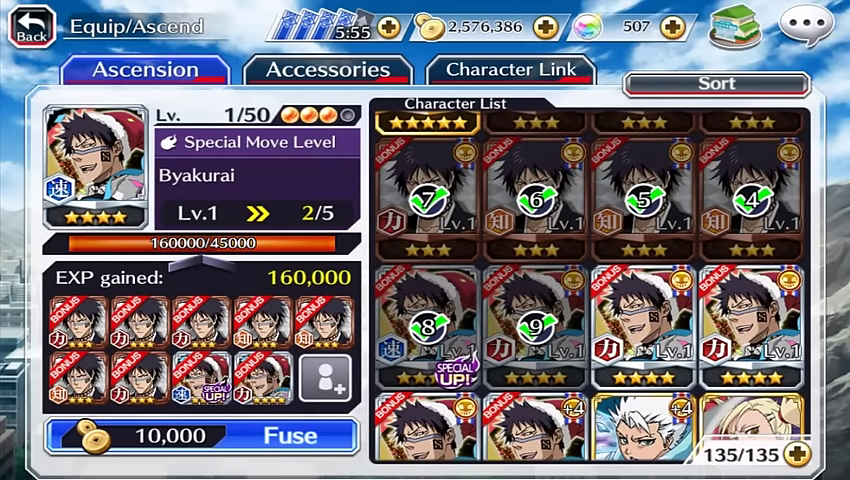
left_click(645, 310)
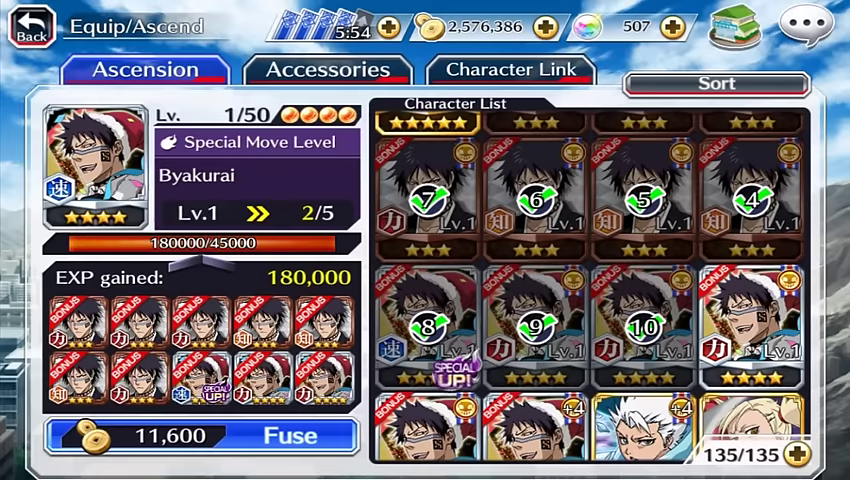
Remove surplus duplicates, dismiss the maximum-ascension warning, and trim to one material.
left_click(428, 195)
left_click(536, 195)
left_click(78, 320)
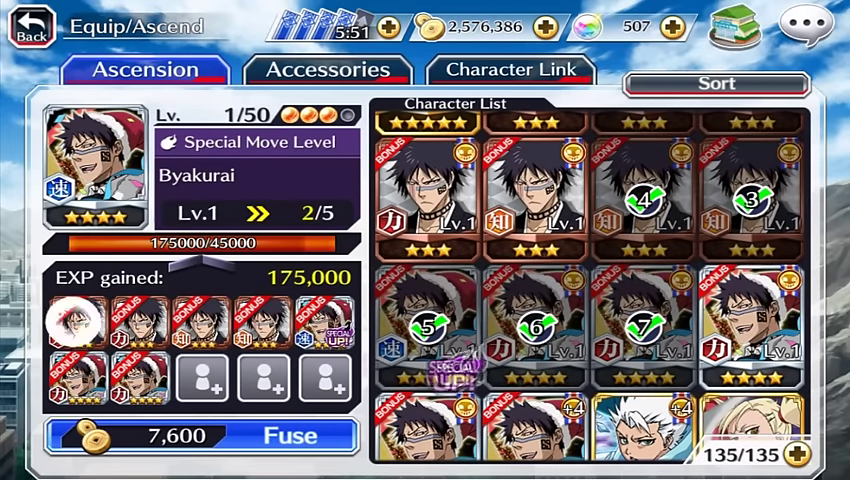
left_click(140, 320)
left_click(140, 320)
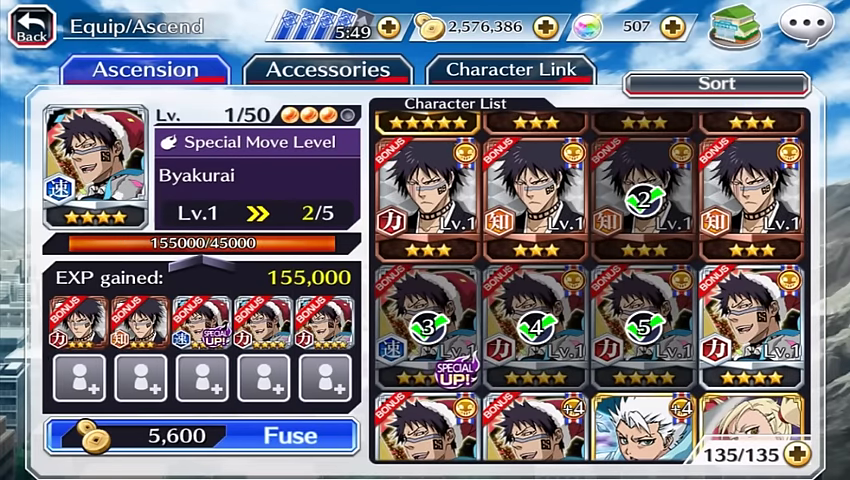
left_click(78, 320)
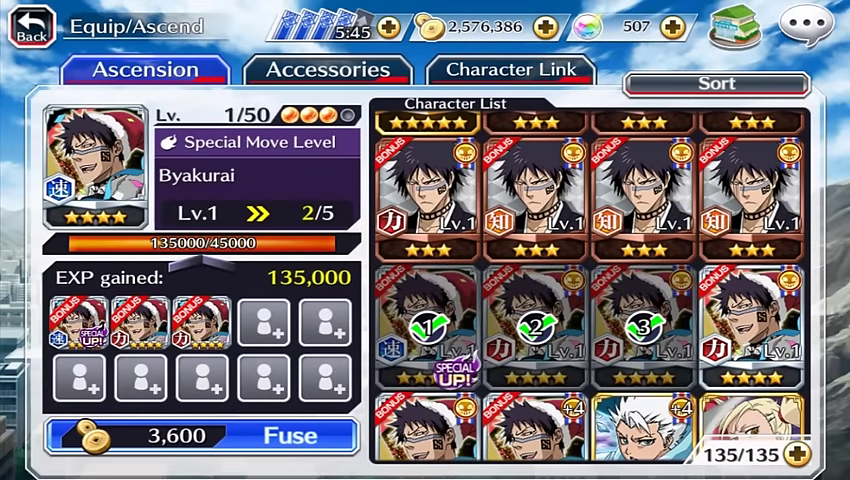
left_click(750, 318)
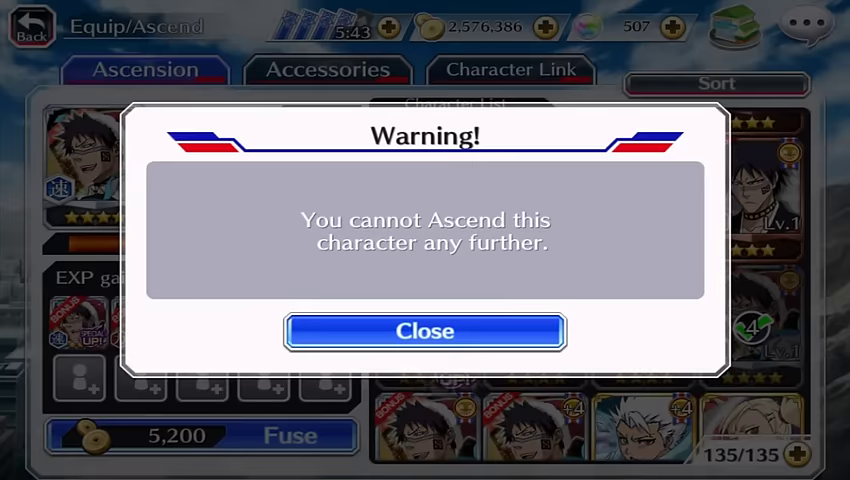
left_click(425, 330)
left_click(750, 318)
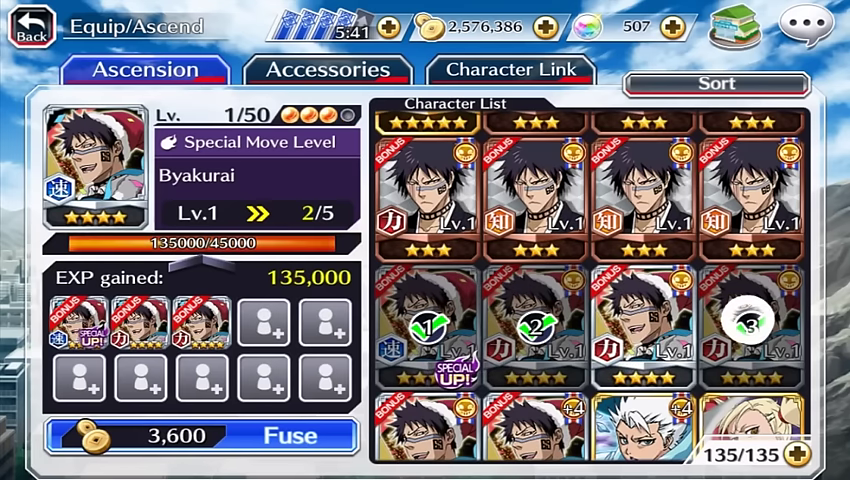
left_click(643, 318)
left_click(540, 318)
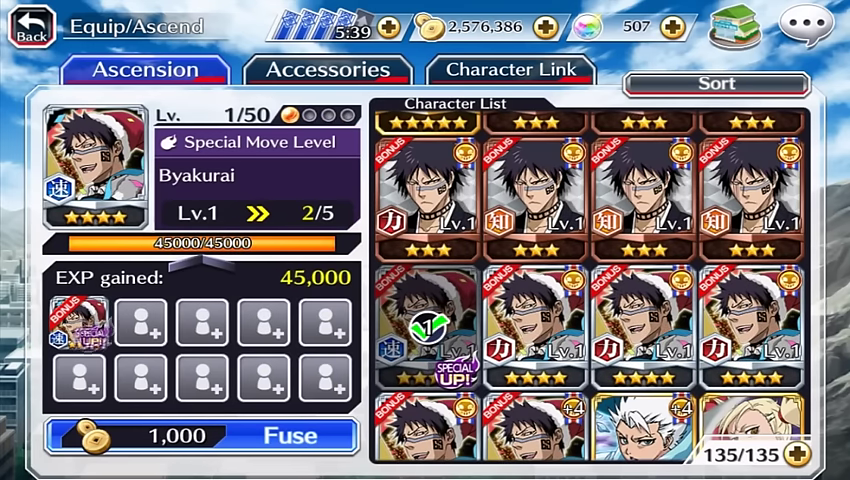
Add seven three-star duplicates as ascension materials.
left_click(750, 190)
left_click(535, 190)
left_click(428, 190)
left_click_drag(590, 200, 590, 300)
left_click(643, 285)
left_click(535, 160)
left_click(643, 160)
left_click(750, 160)
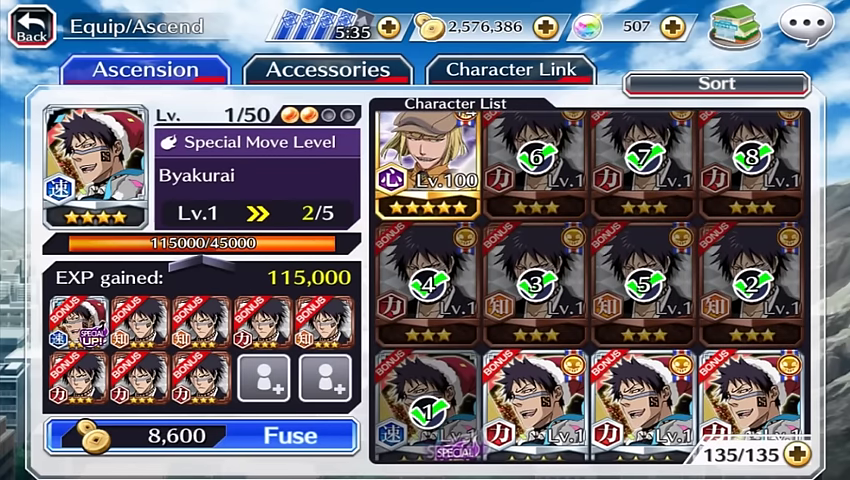
left_click_drag(580, 260, 580, 200)
Settle on six copies worth 165,000 EXP and fuse, accepting the 3-star warning.
left_click(535, 345)
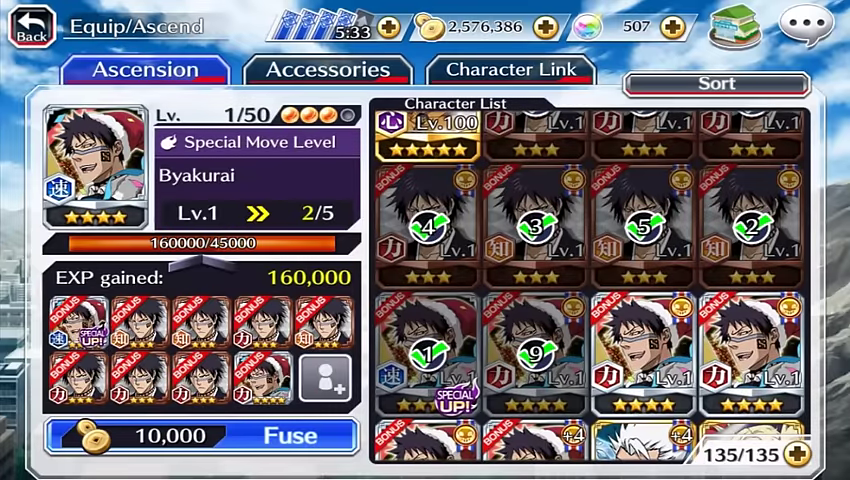
left_click(643, 345)
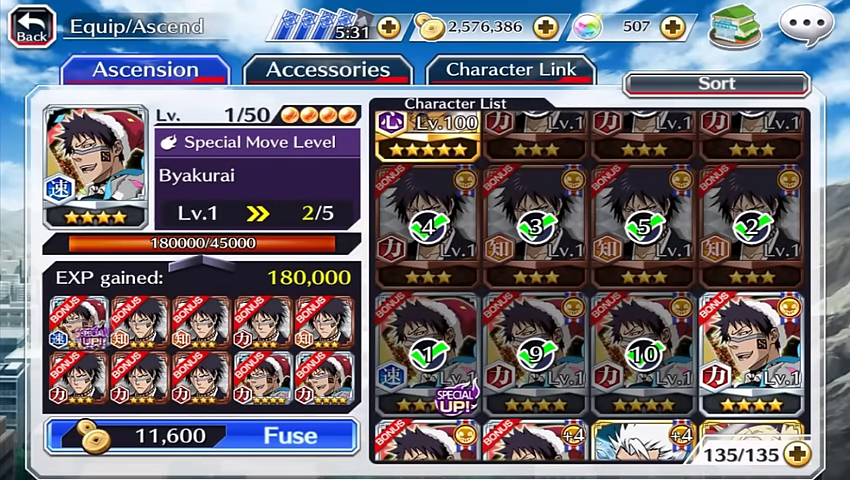
left_click(140, 375)
left_click(140, 375)
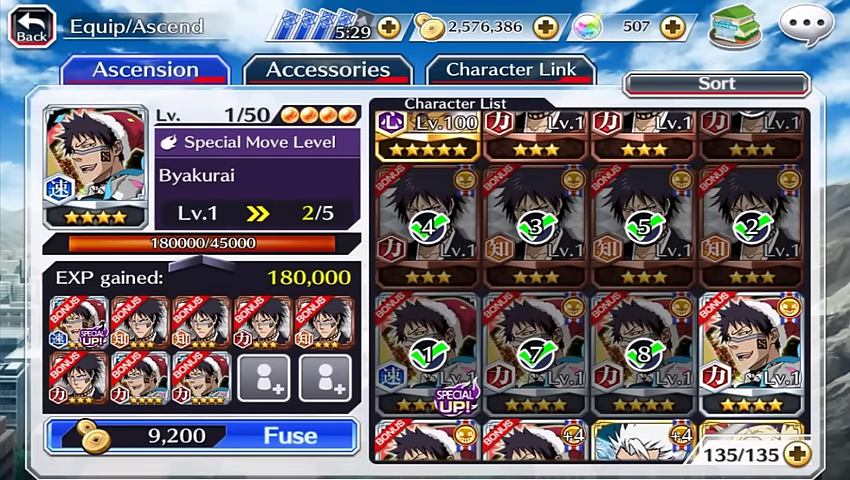
left_click(750, 225)
left_click(535, 225)
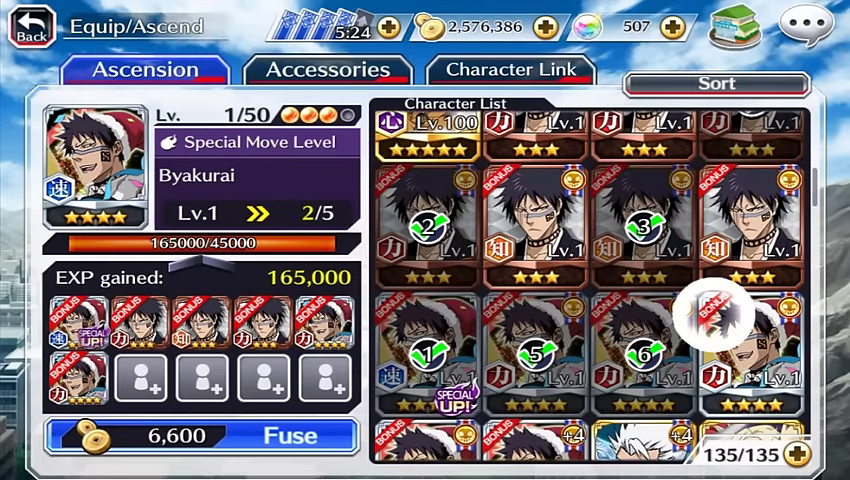
left_click_drag(730, 303, 730, 208)
left_click(290, 435)
left_click(561, 331)
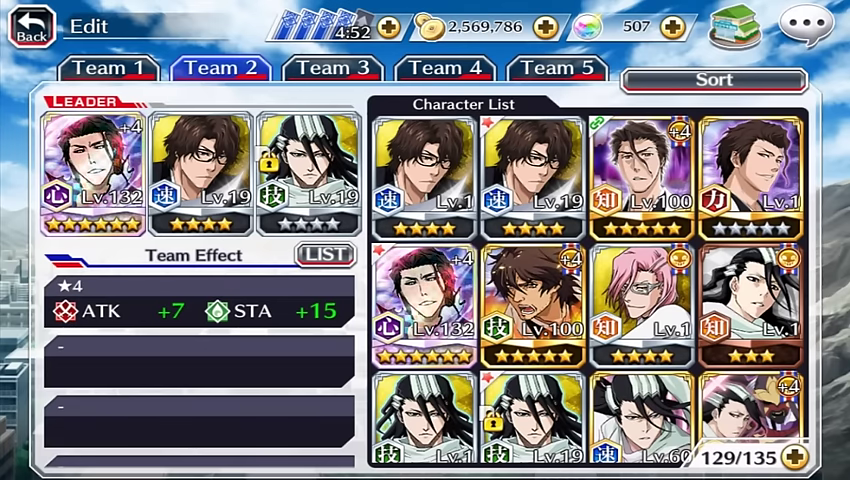
scroll(590, 290, "down", 10)
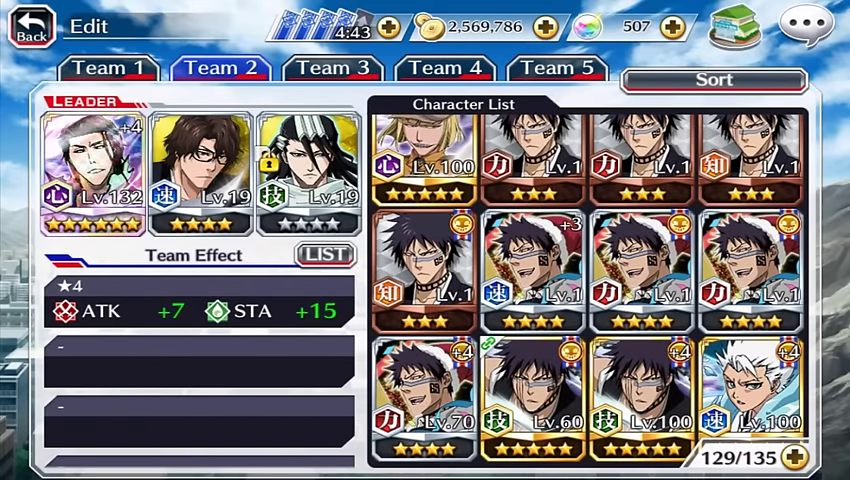
scroll(588, 290, "down", 2)
scroll(588, 290, "down", 2)
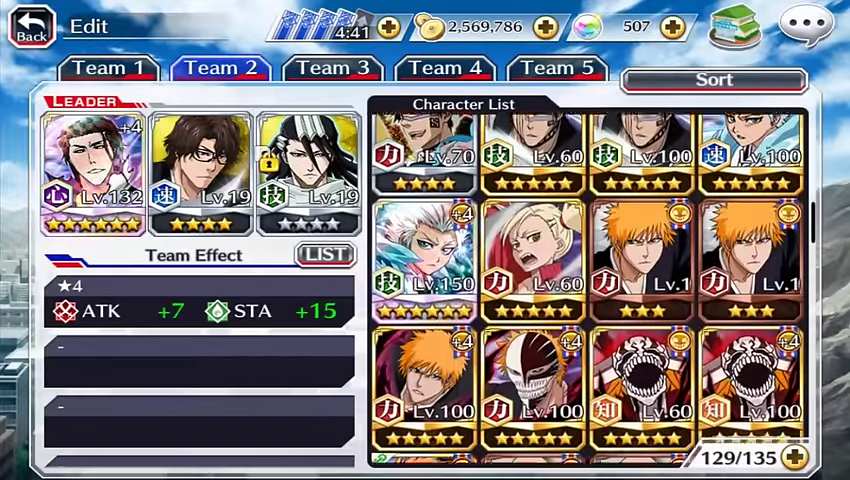
scroll(588, 290, "down", 1)
scroll(588, 290, "down", 2)
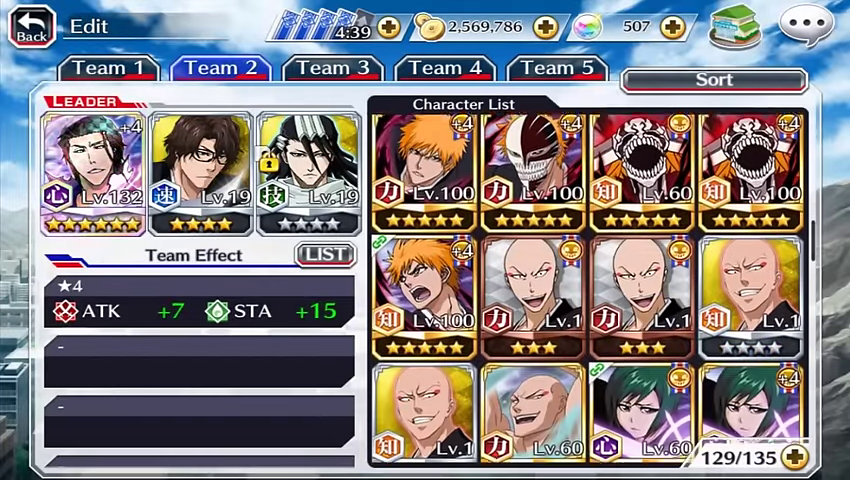
scroll(588, 290, "down", 1)
scroll(588, 290, "down", 2)
scroll(588, 290, "down", 2)
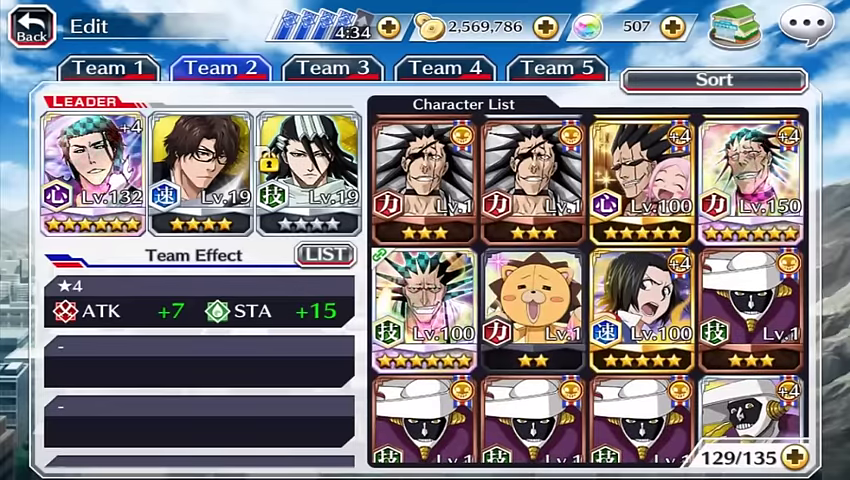
scroll(588, 290, "up", 1)
scroll(588, 290, "down", 2)
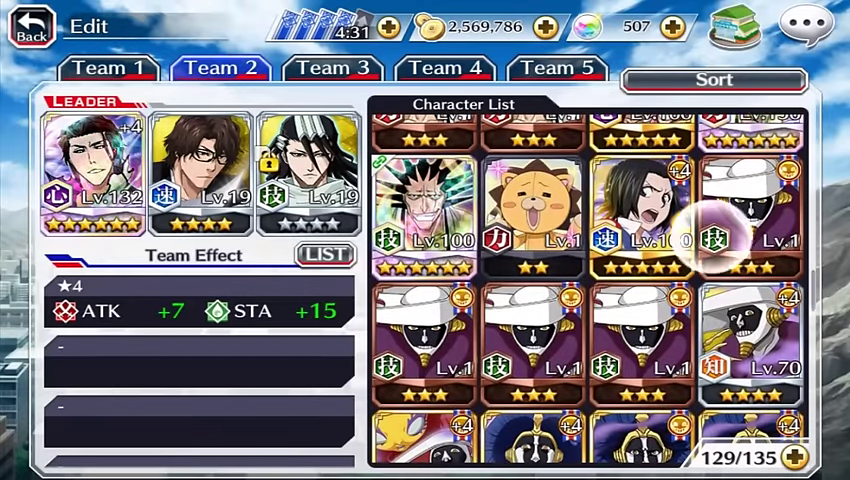
scroll(588, 290, "down", 1)
scroll(588, 290, "up", 1)
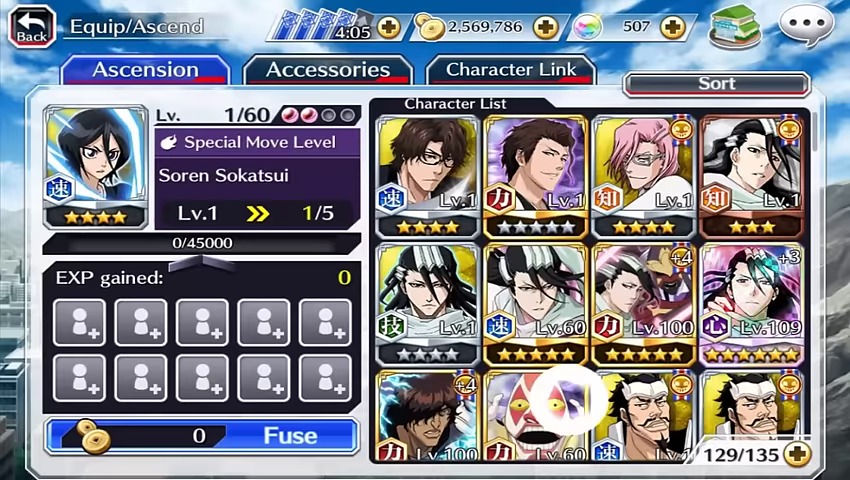
scroll(590, 290, "down", 5)
scroll(590, 290, "down", 3)
scroll(590, 290, "down", 3)
scroll(590, 290, "down", 4)
scroll(640, 340, "down", 3)
scroll(673, 266, "down", 4)
scroll(590, 290, "up", 2)
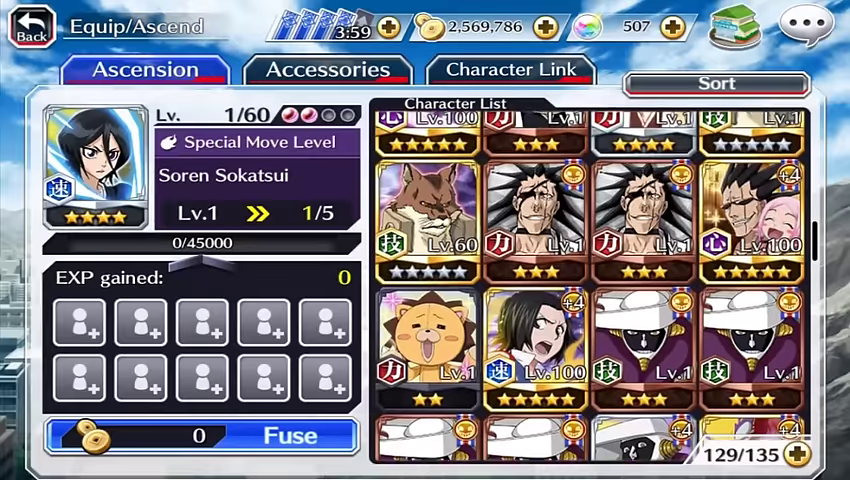
scroll(590, 290, "down", 2)
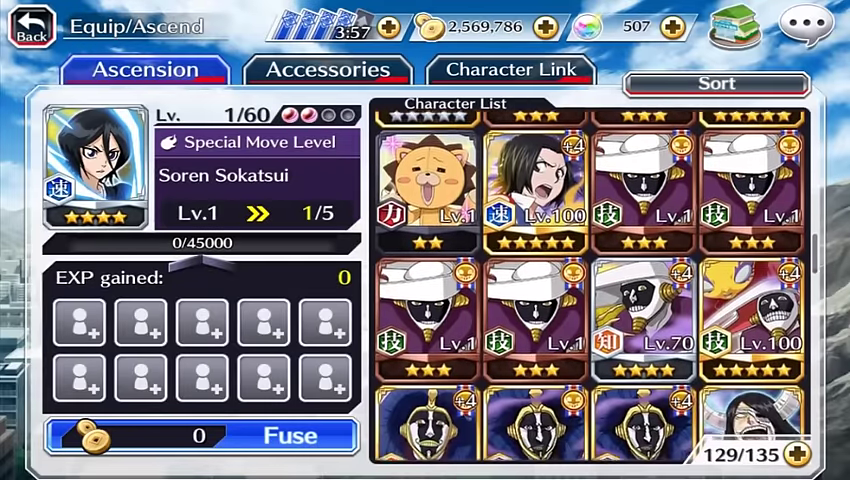
scroll(668, 304, "down", 3)
scroll(717, 281, "down", 2)
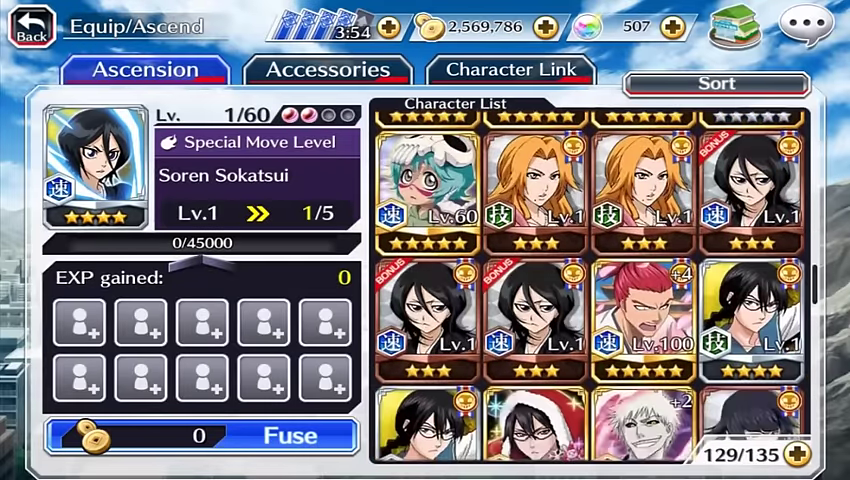
Fuse Rukia with three Rukia copies and one other 3-star card for 35,000 EXP.
left_click(750, 185)
left_click(540, 310)
left_click(428, 322)
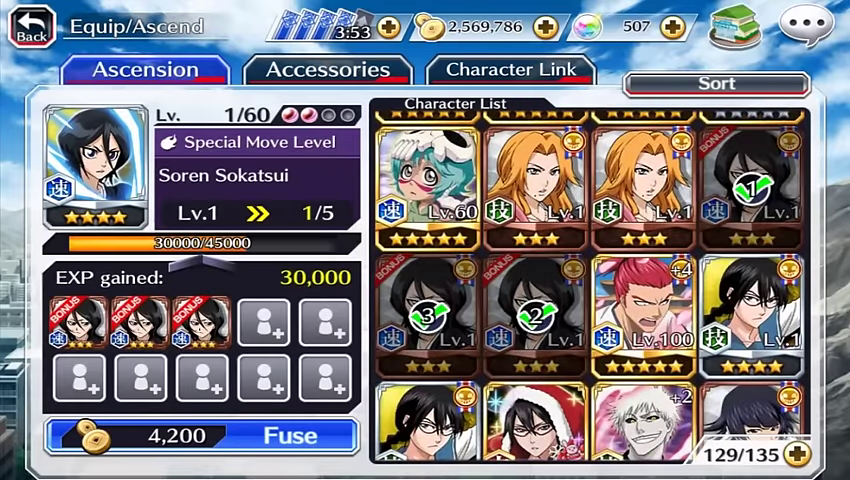
scroll(590, 285, "down", 5)
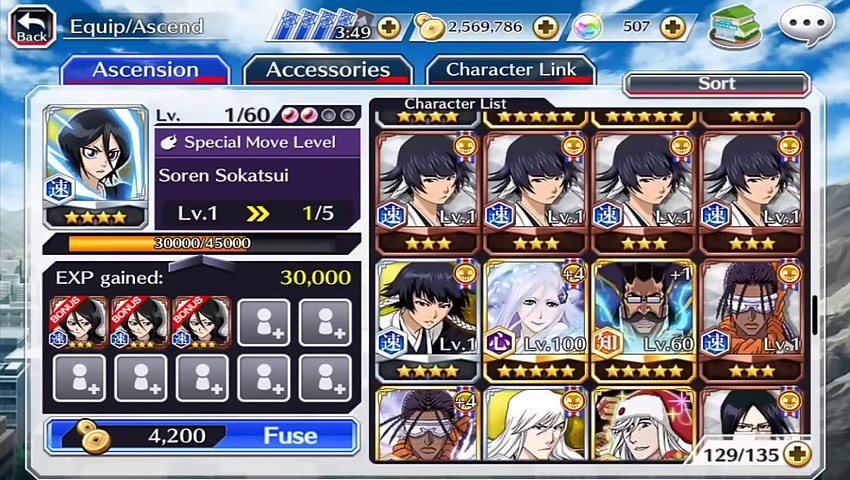
scroll(590, 285, "down", 2)
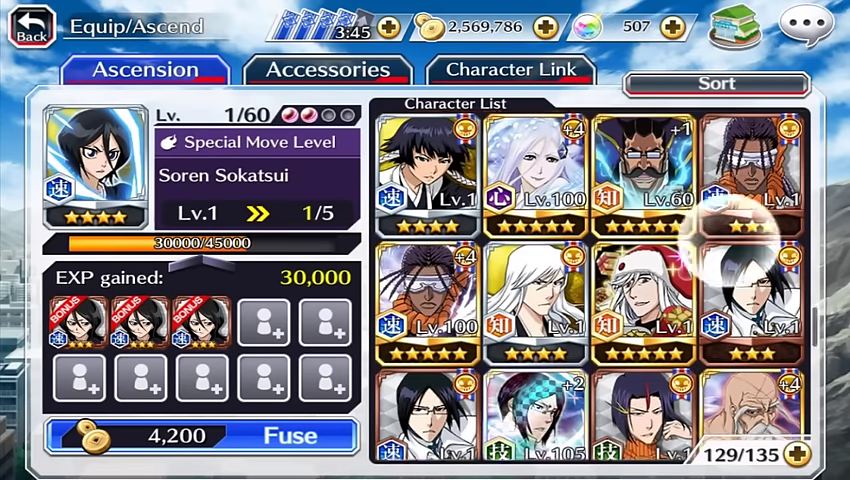
scroll(700, 285, "down", 2)
left_click(644, 320)
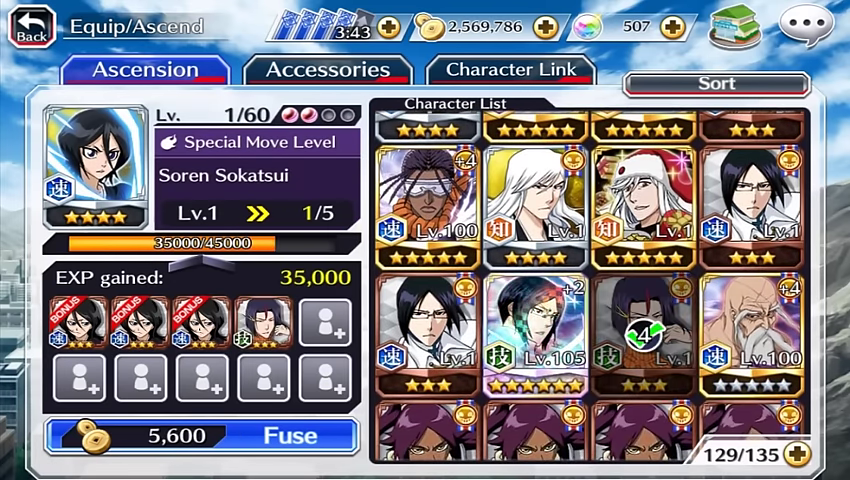
scroll(590, 285, "down", 2)
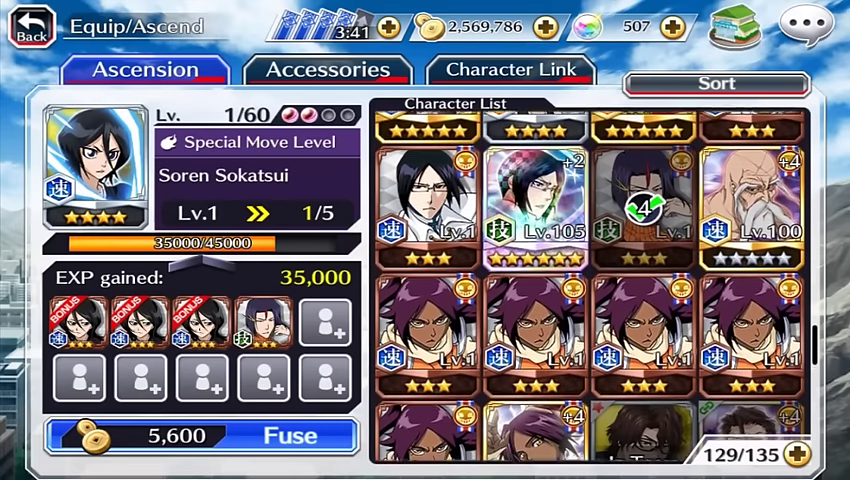
scroll(590, 285, "up", 2)
left_click(295, 435)
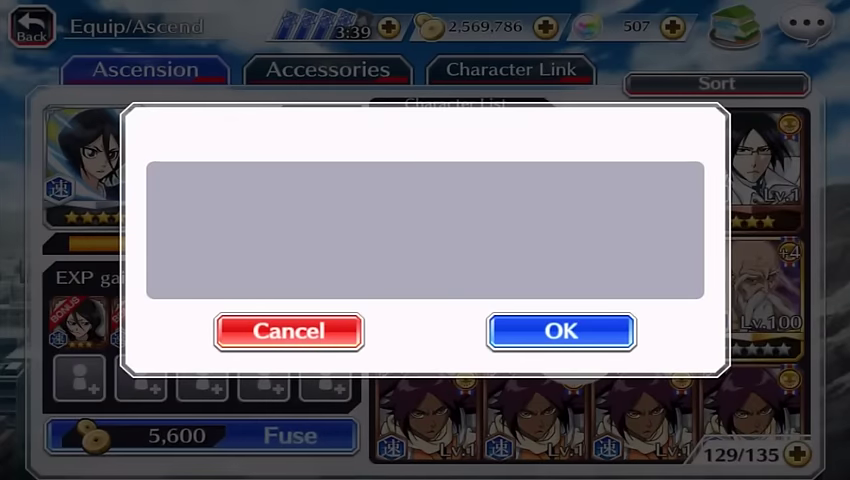
left_click(561, 331)
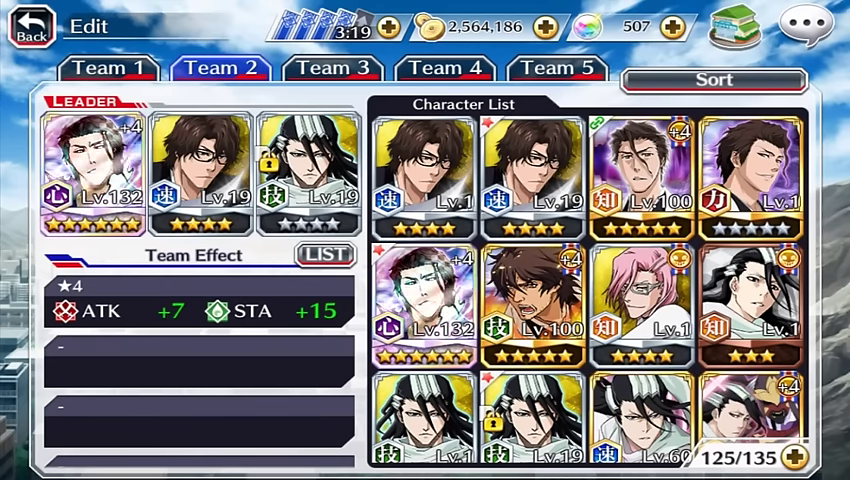
scroll(588, 290, "down", 5)
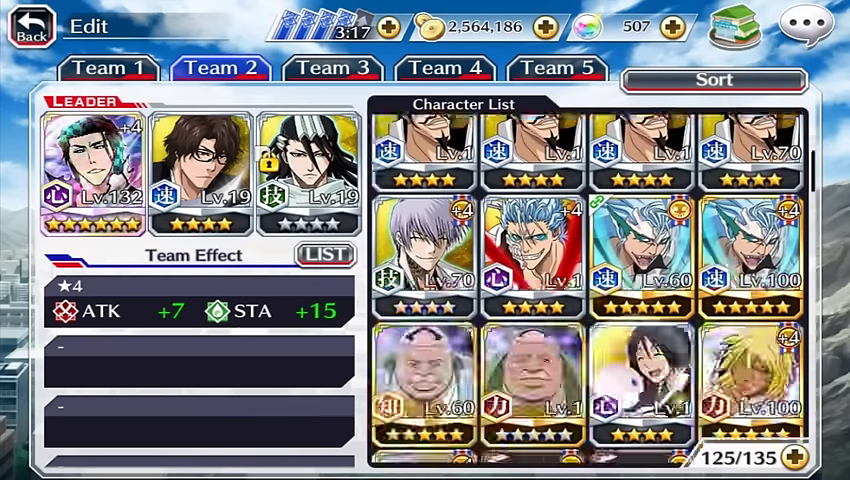
scroll(588, 290, "down", 10)
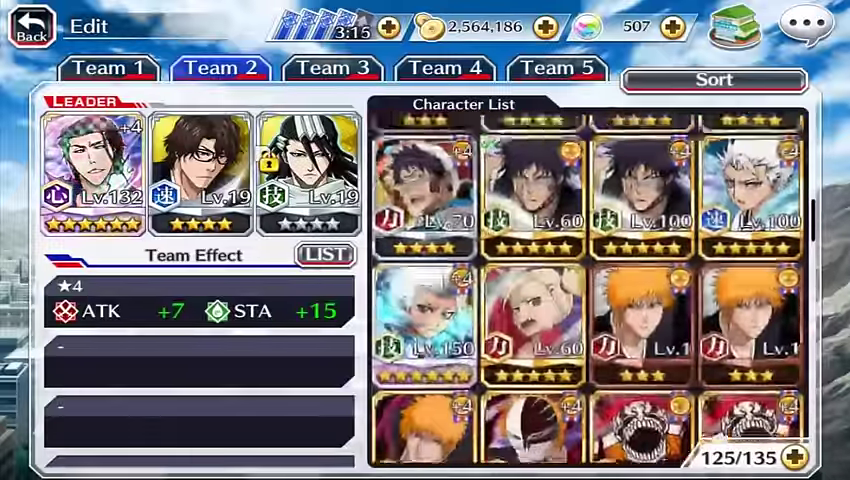
scroll(690, 335, "down", 4)
scroll(680, 335, "down", 5)
scroll(675, 335, "down", 3)
scroll(673, 332, "down", 2)
scroll(678, 338, "down", 3)
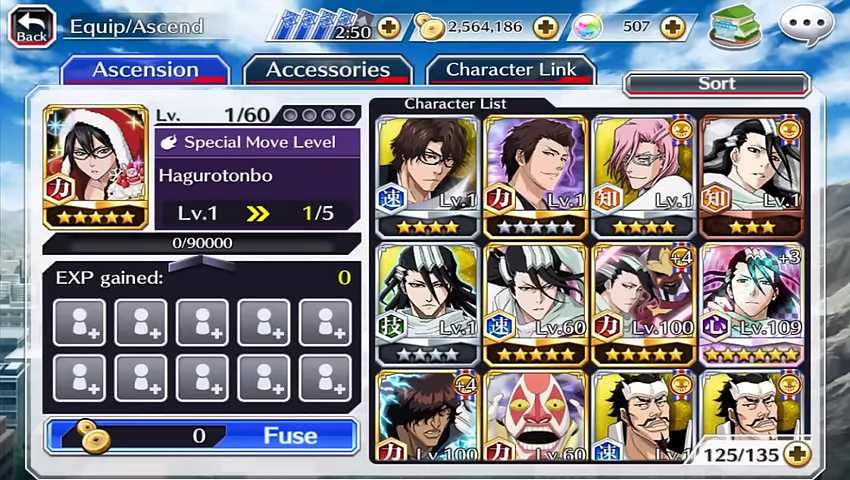
Add two bonus copies to the Christmas character, reaching 90,000/90,000 EXP, and start the fuse.
left_click_drag(660, 390, 660, 330)
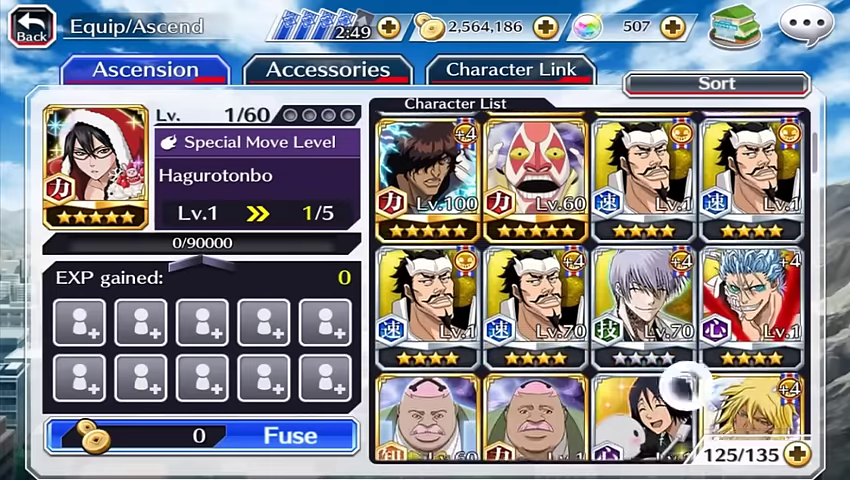
left_click_drag(687, 380, 687, 250)
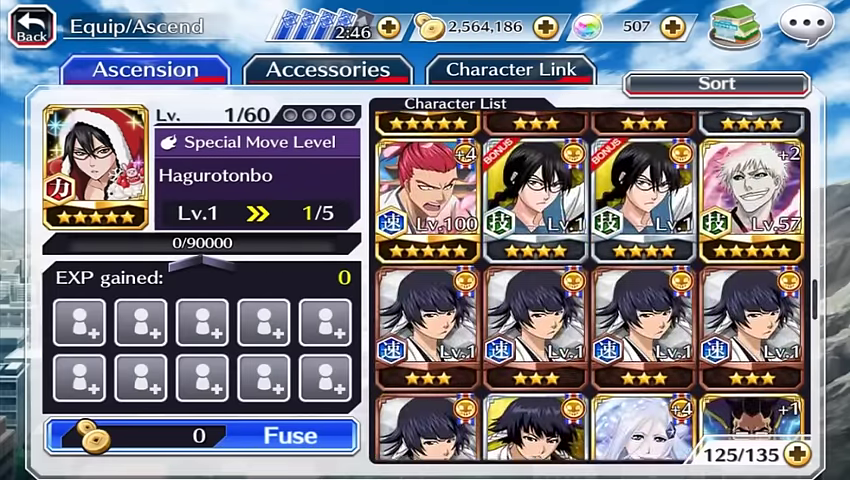
left_click(643, 205)
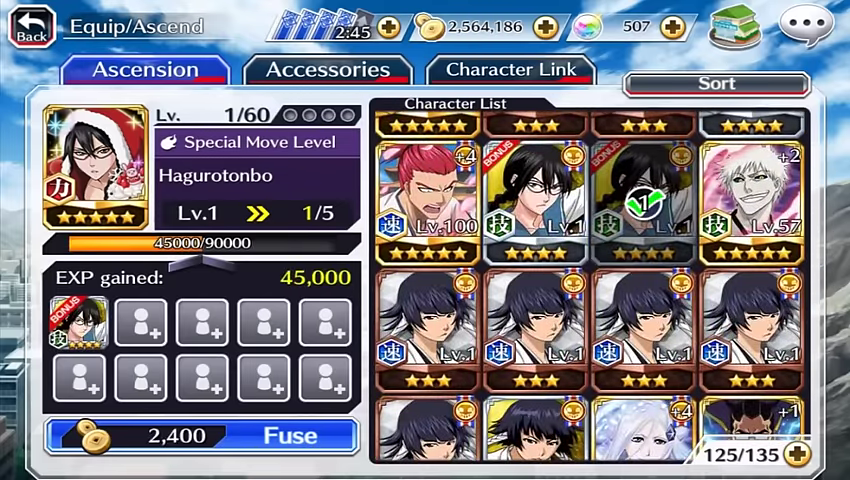
left_click(537, 200)
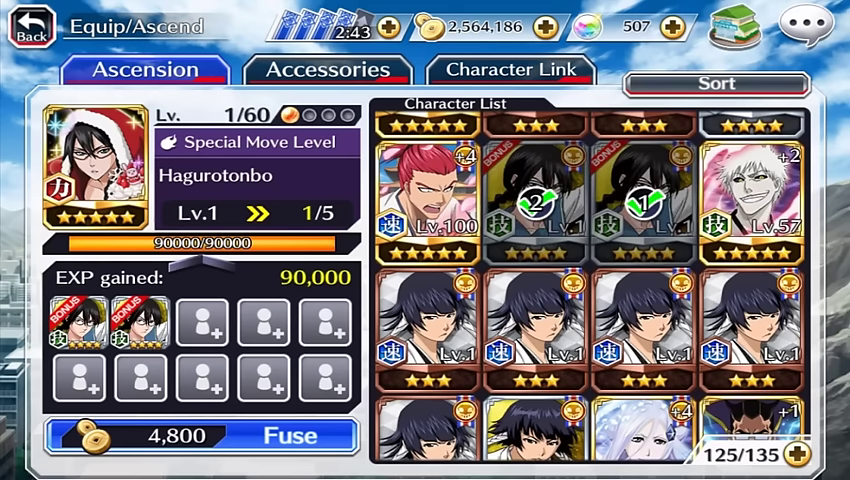
left_click(290, 435)
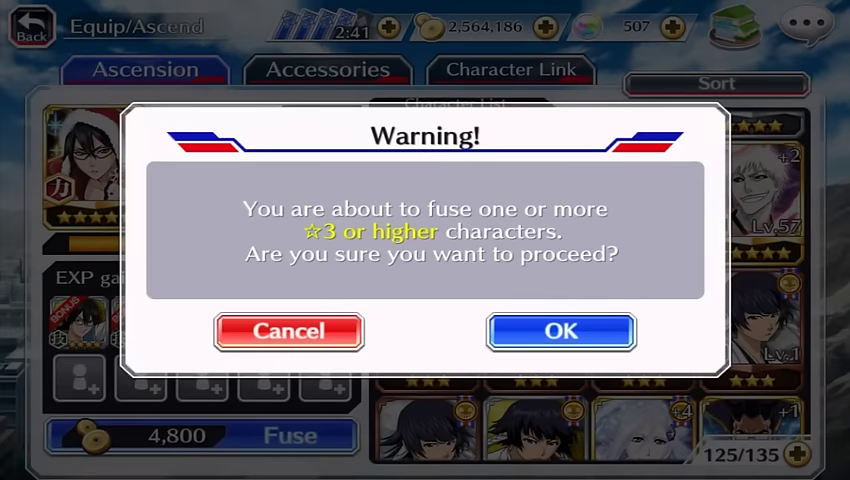
Confirm the fusion, then after the Christmas Hanataro draw pay 25 orbs to summon again.
left_click(562, 330)
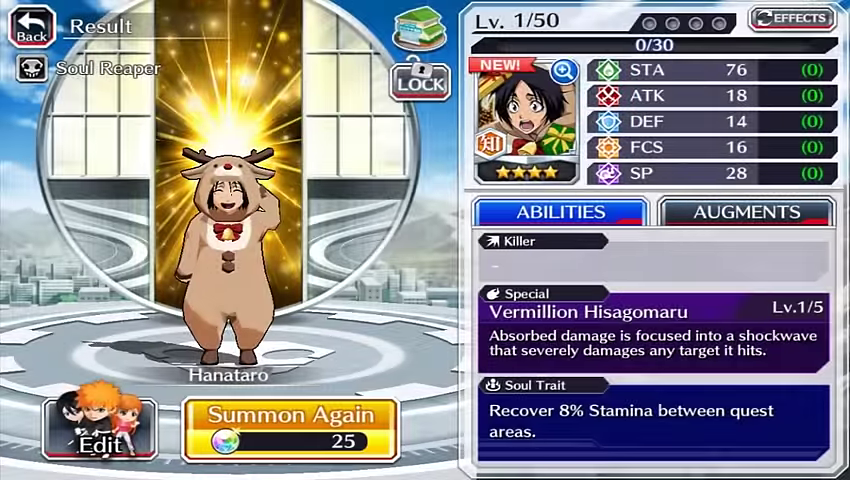
left_click(290, 414)
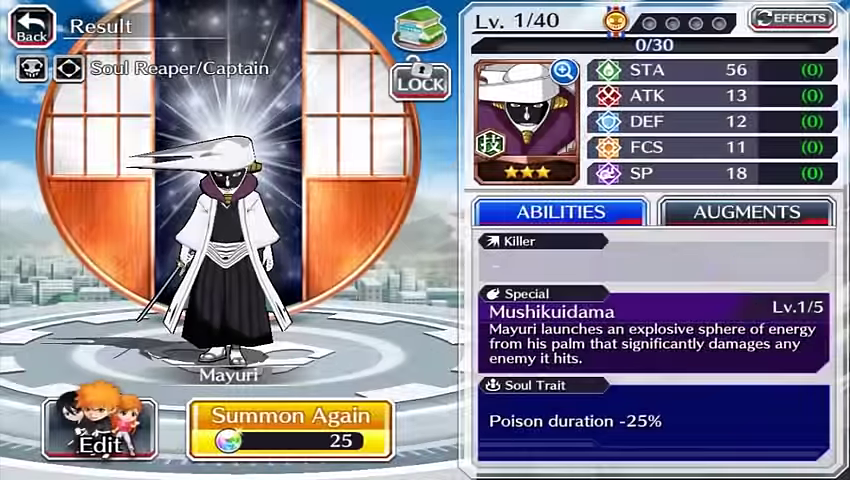
Pull another single summon and confirm the orb spend, revealing a 3-star Orihime.
left_click(290, 415)
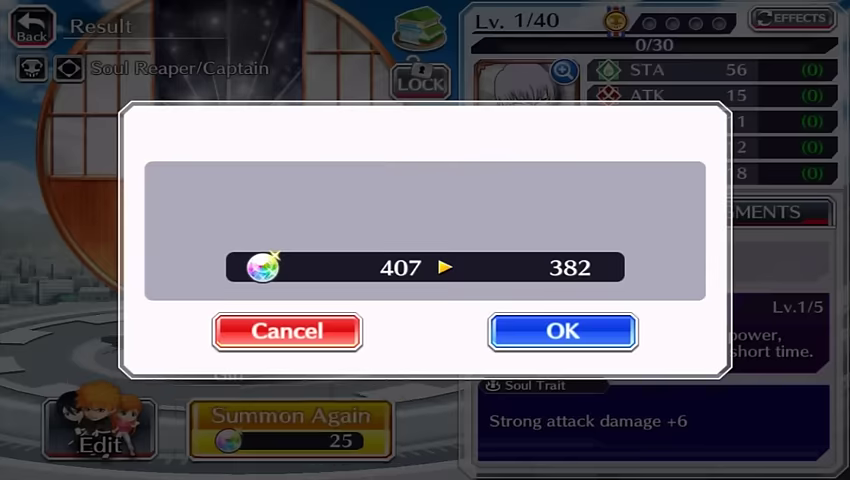
left_click(562, 331)
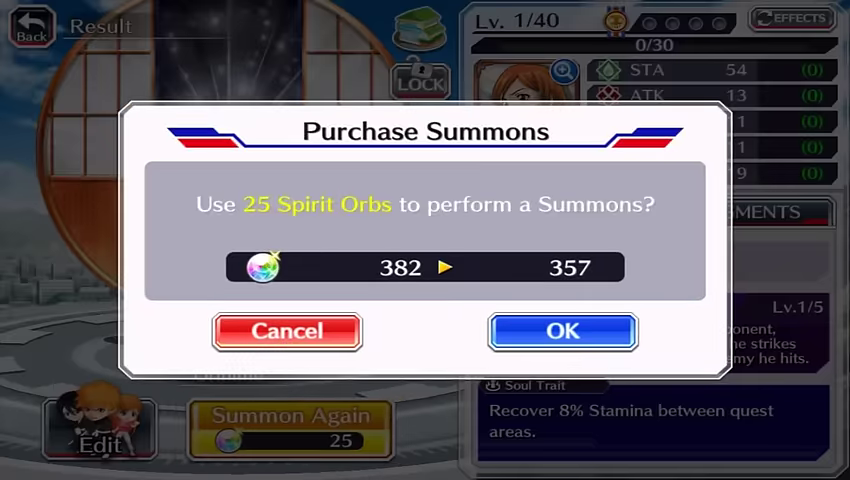
Pull two more summons (3-star Renji, 4-star Kisuke) and request another 25-orb summon.
left_click(563, 331)
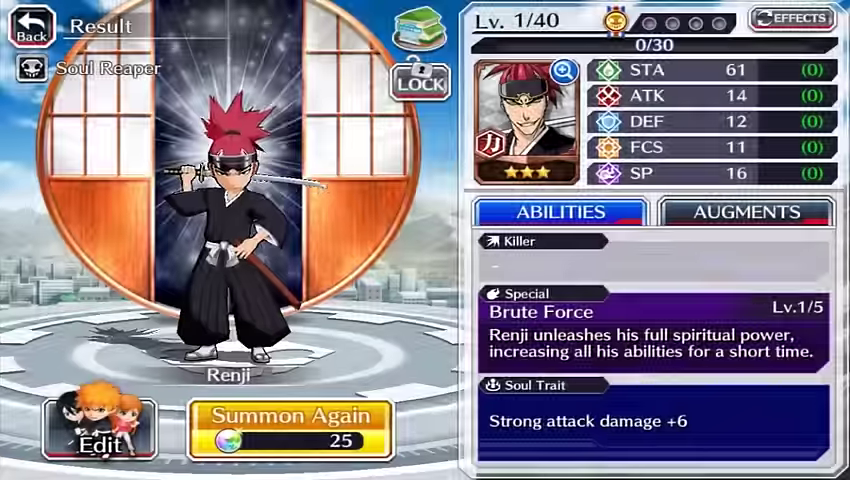
left_click(290, 415)
left_click(562, 331)
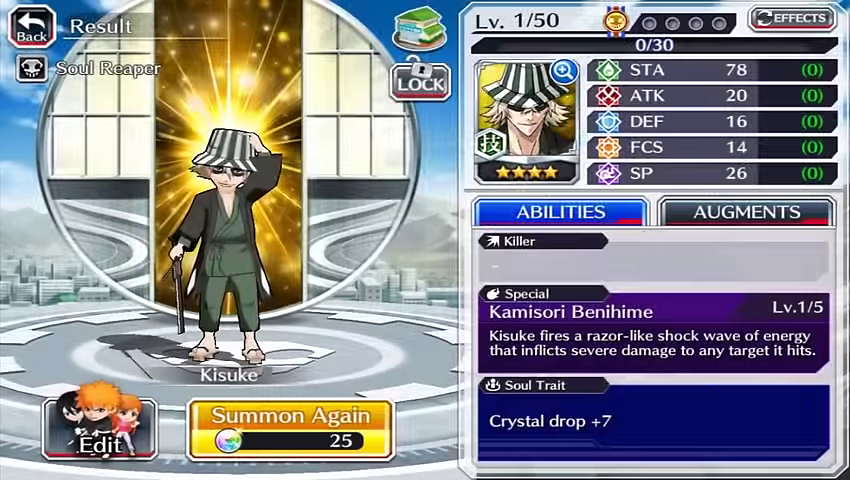
left_click(289, 415)
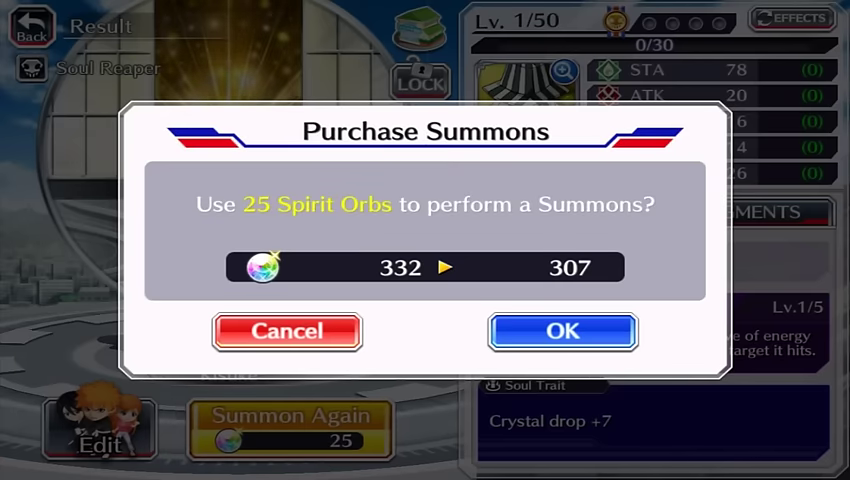
Confirm the 25-orb summon for Sajin, then summon again for Kenpachi.
left_click(562, 331)
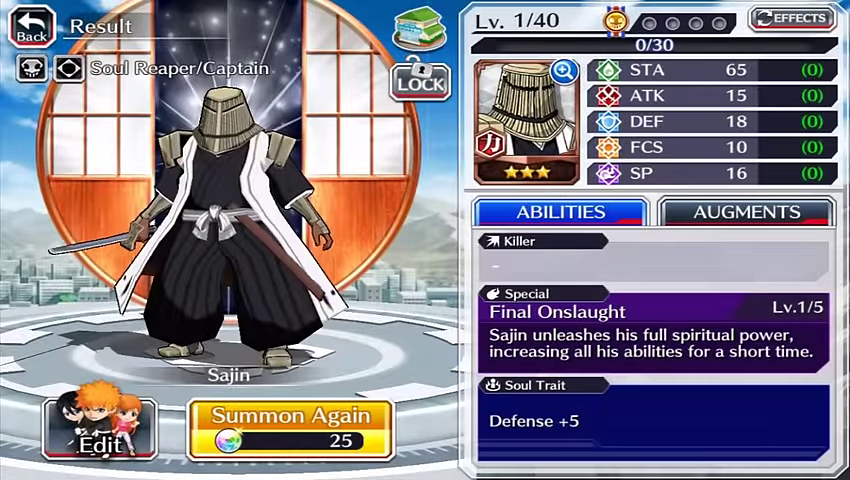
left_click(290, 415)
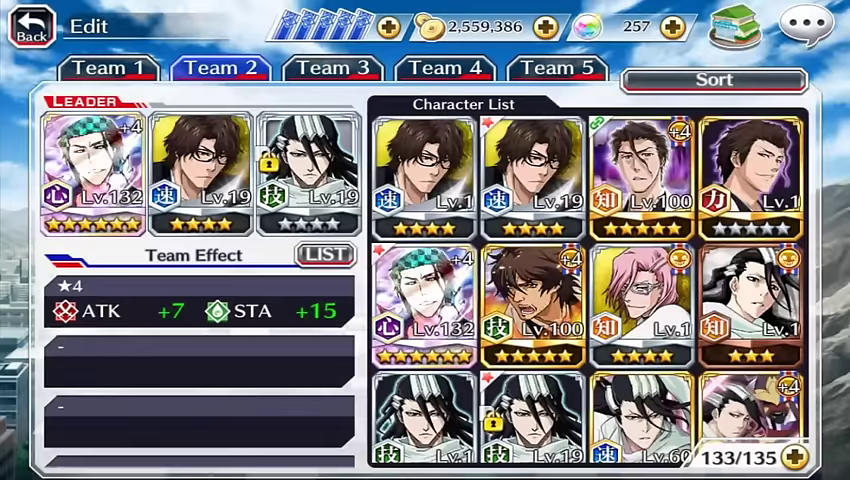
scroll(588, 290, "down", 3)
scroll(588, 290, "down", 2)
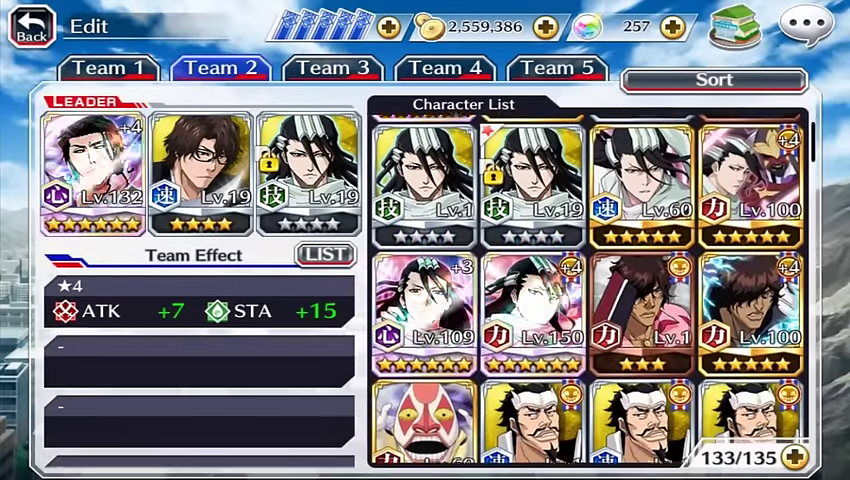
scroll(588, 290, "up", 3)
scroll(588, 290, "down", 5)
scroll(588, 290, "down", 1)
scroll(588, 290, "down", 2)
scroll(588, 290, "down", 1)
scroll(588, 290, "down", 1)
scroll(588, 290, "down", 1)
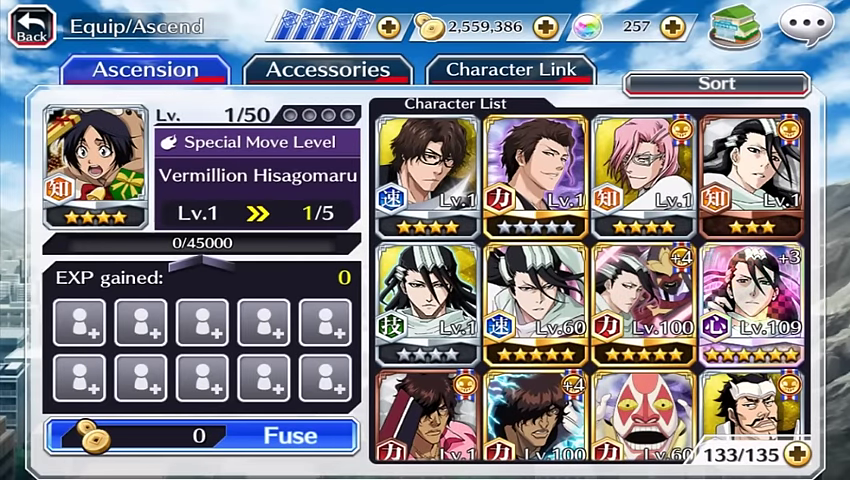
left_click_drag(749, 341, 749, 216)
Fuse four Lv.1 fodder (red, white-haired, two Ichigos) into Hanataro for 20,000 EXP.
left_click(428, 320)
left_click_drag(569, 322, 569, 202)
left_click(750, 320)
left_click_drag(750, 330, 750, 260)
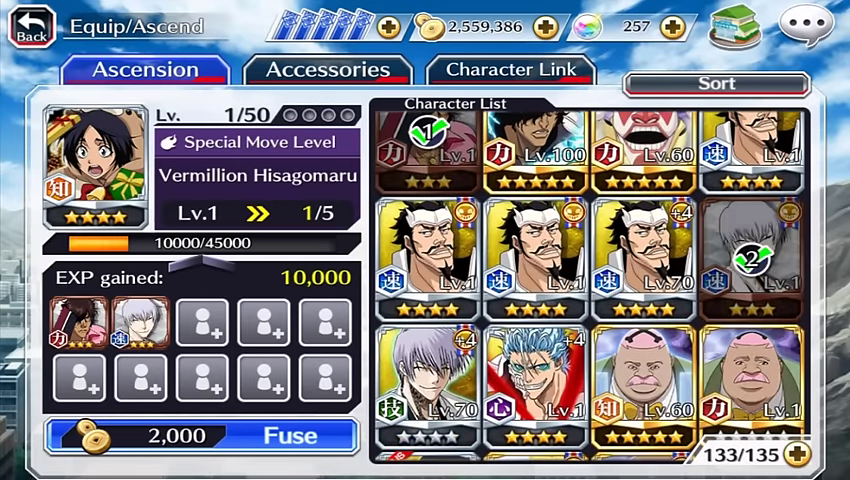
left_click_drag(635, 370, 635, 150)
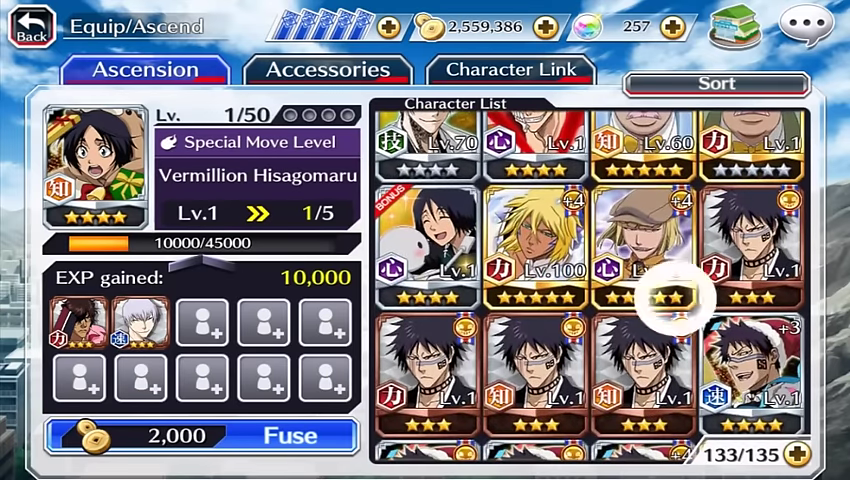
left_click_drag(668, 294, 668, 220)
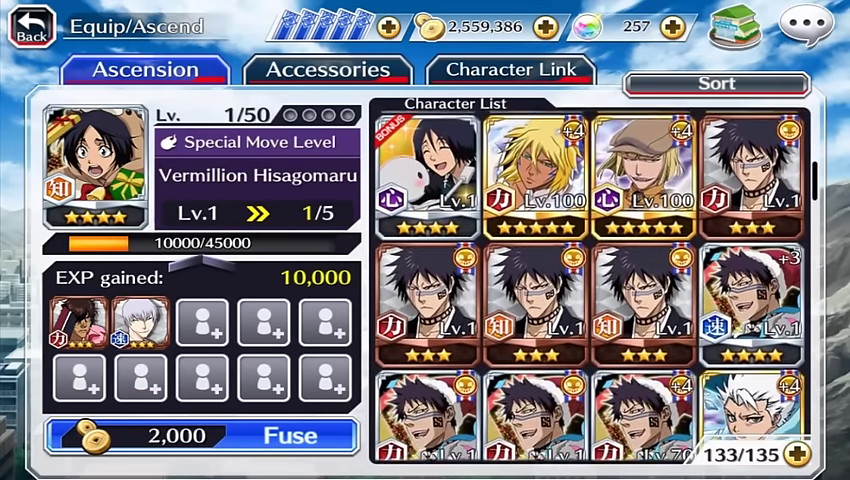
left_click_drag(655, 350, 655, 260)
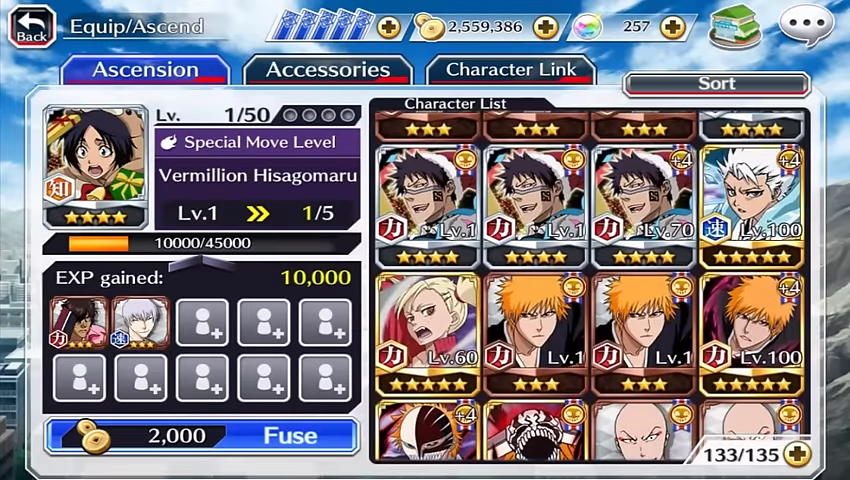
left_click_drag(640, 320, 640, 255)
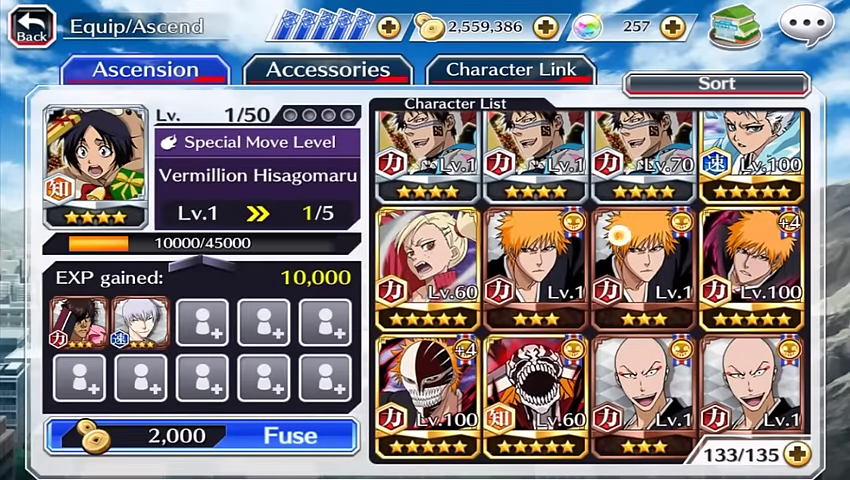
left_click(617, 234)
left_click(535, 265)
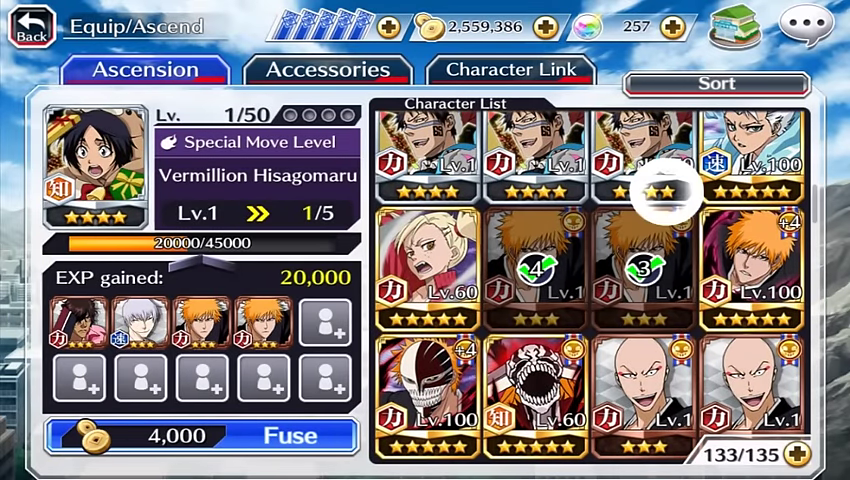
left_click_drag(664, 190, 664, 285)
left_click_drag(590, 300, 590, 250)
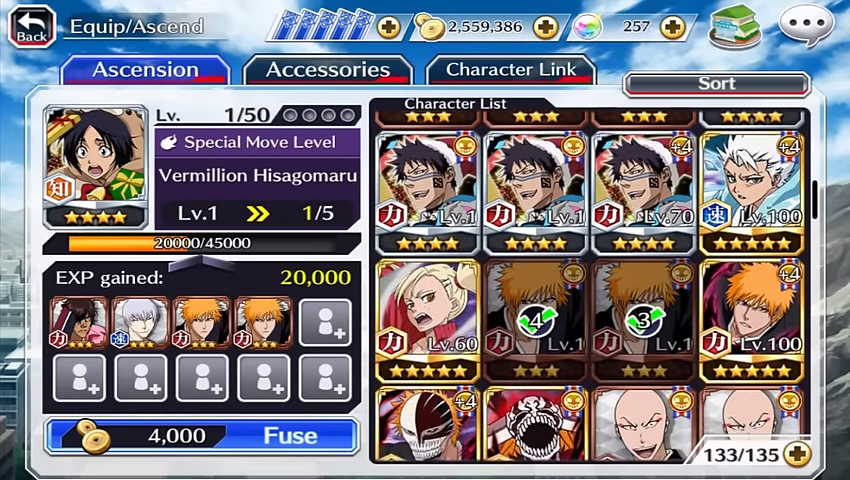
left_click_drag(590, 300, 590, 215)
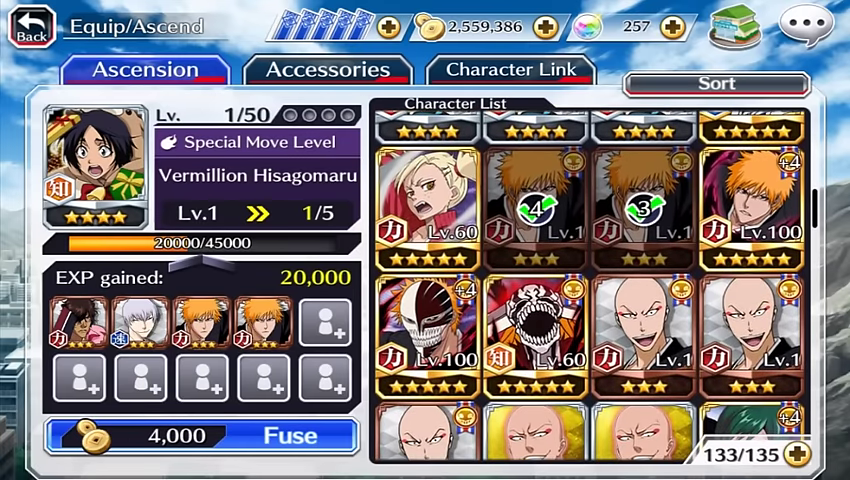
left_click_drag(590, 380, 590, 200)
left_click_drag(590, 400, 590, 170)
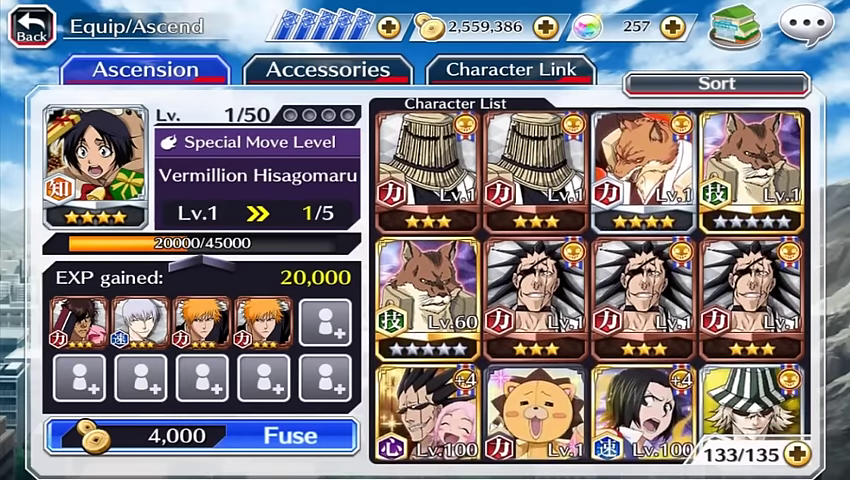
left_click_drag(590, 380, 590, 225)
left_click_drag(664, 330, 664, 285)
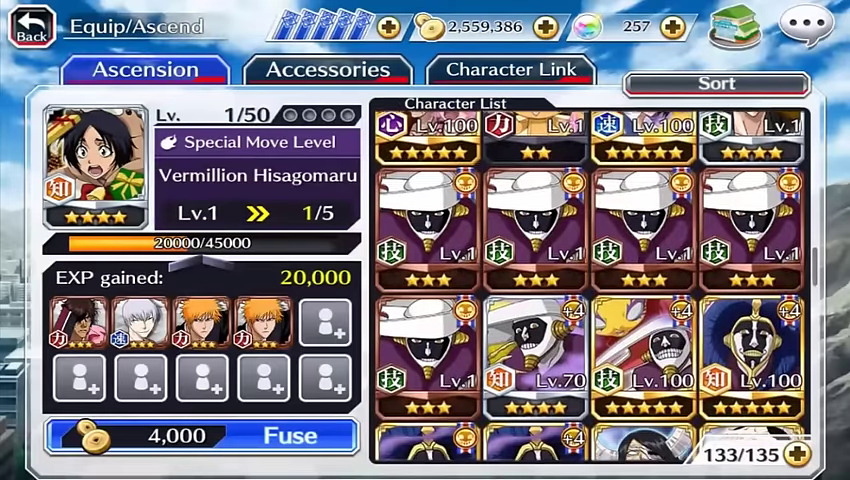
left_click_drag(640, 330, 640, 215)
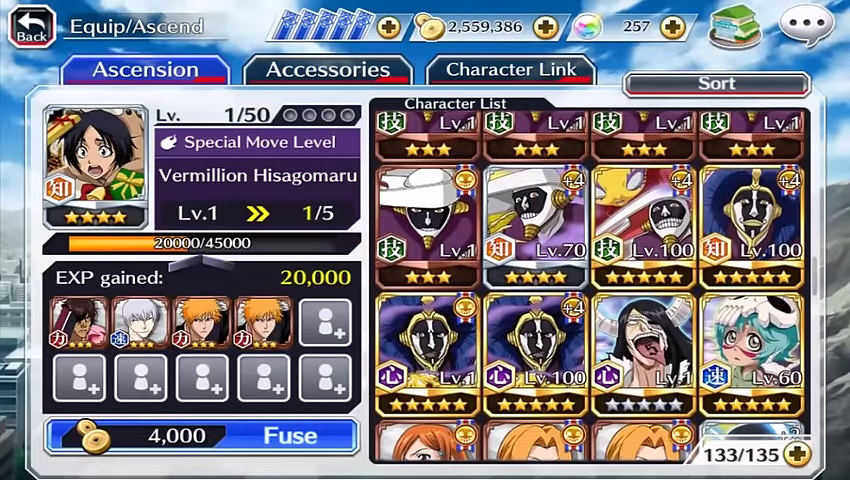
left_click_drag(590, 400, 590, 220)
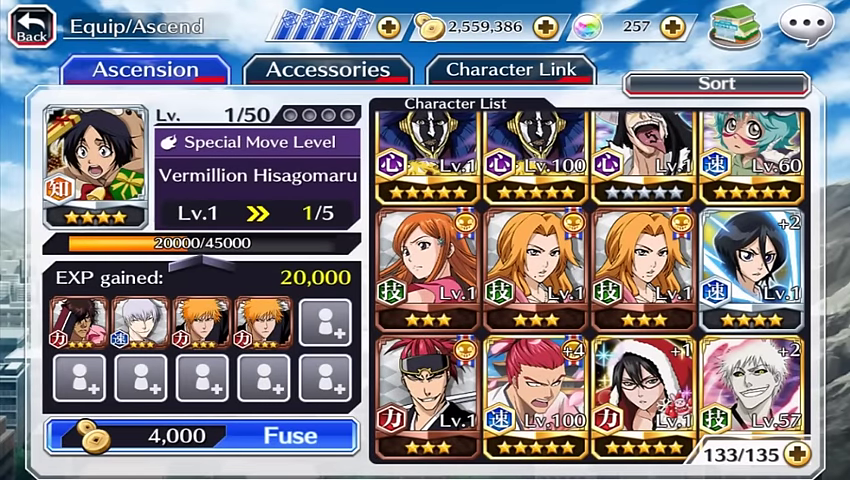
left_click(285, 433)
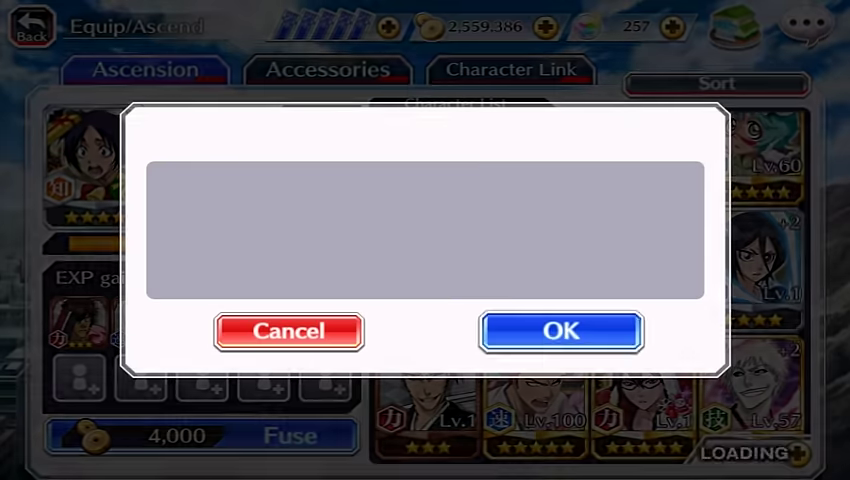
left_click(561, 331)
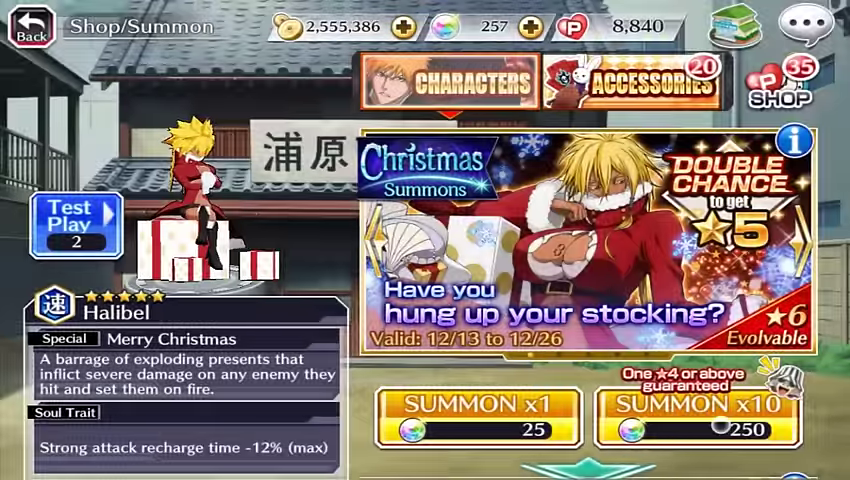
Start the 250-orb ten-pull Christmas summon.
left_click(720, 425)
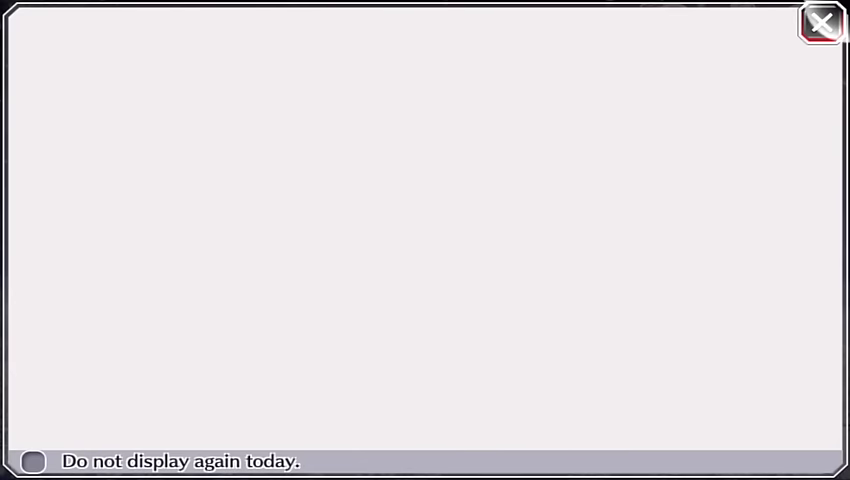
Dismiss the blank daily notice popup.
left_click(821, 23)
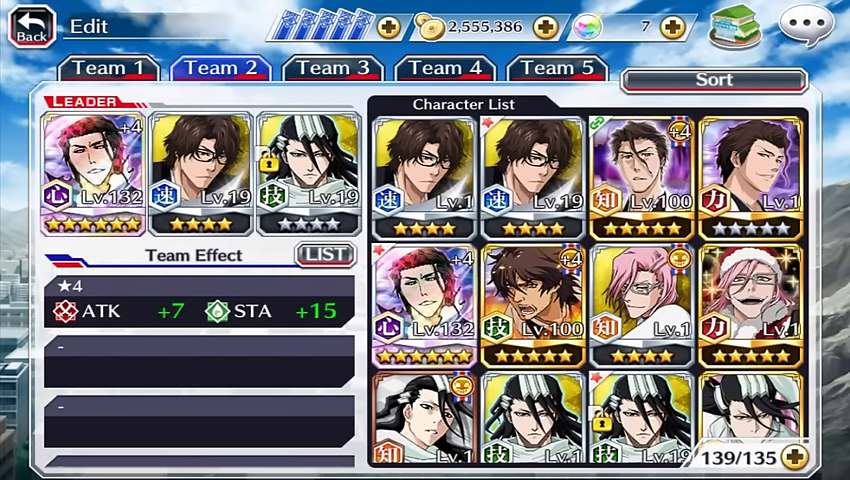
scroll(587, 290, "down", 1)
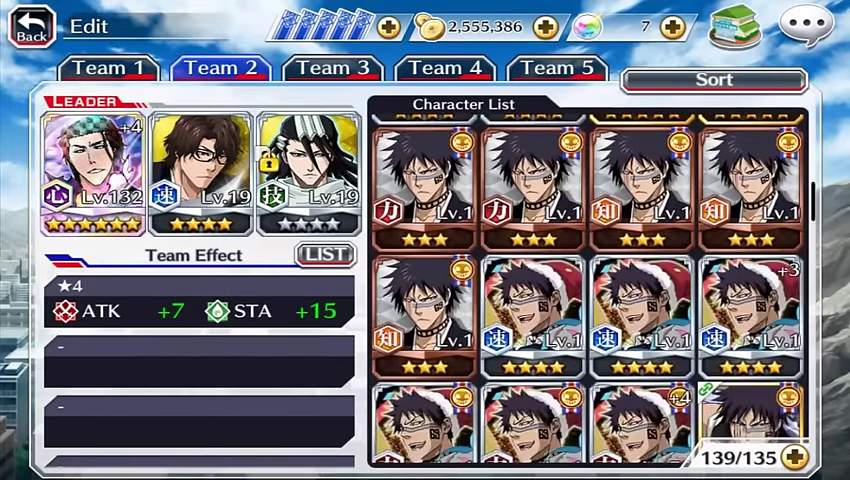
left_click_drag(711, 400, 711, 281)
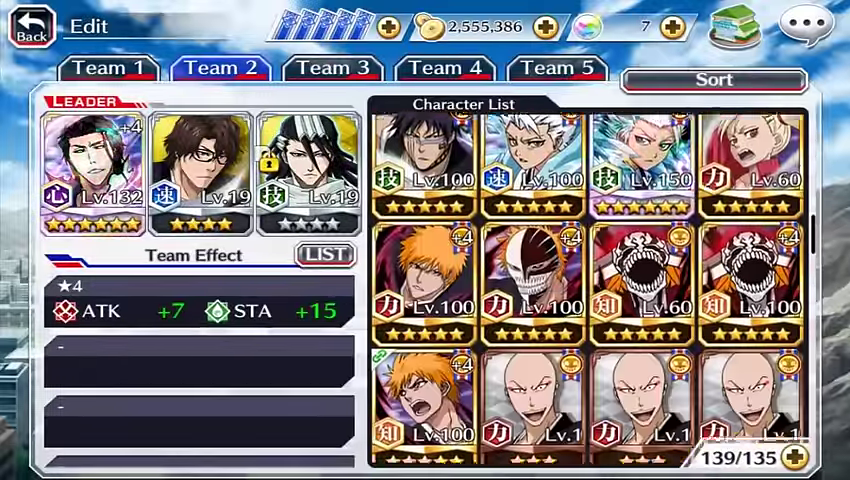
scroll(588, 290, "down", 2)
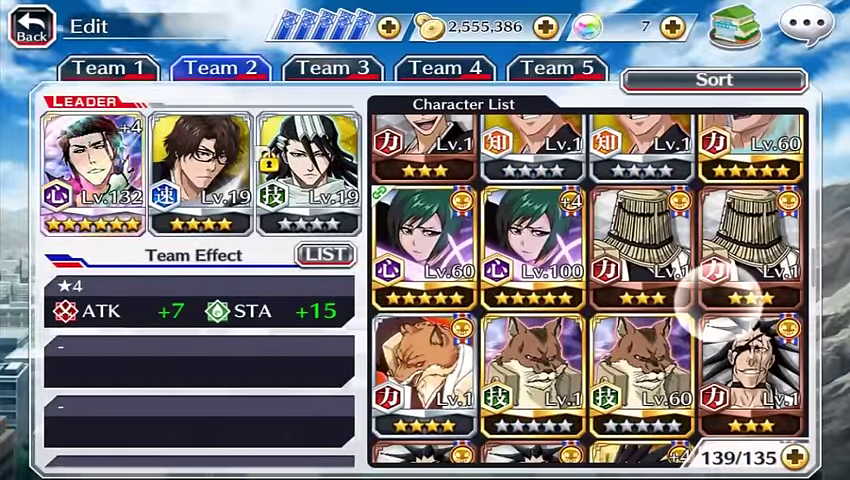
left_click_drag(711, 300, 711, 110)
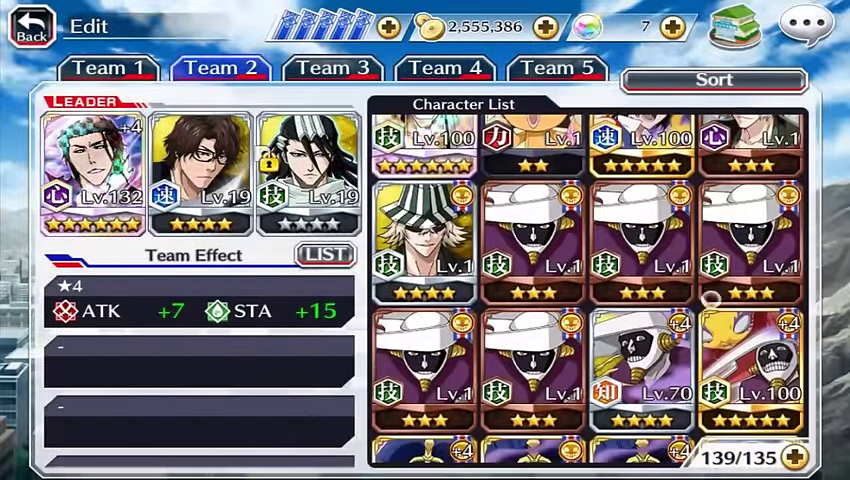
left_click_drag(711, 298, 711, 163)
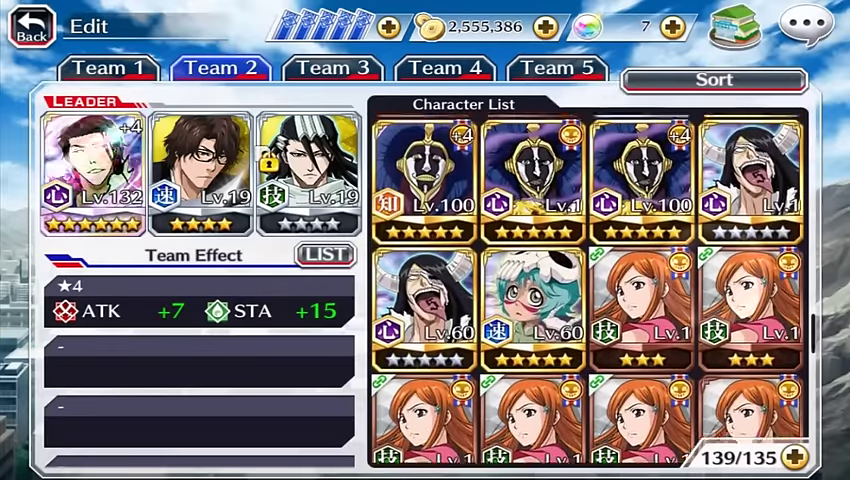
left_click_drag(711, 400, 711, 160)
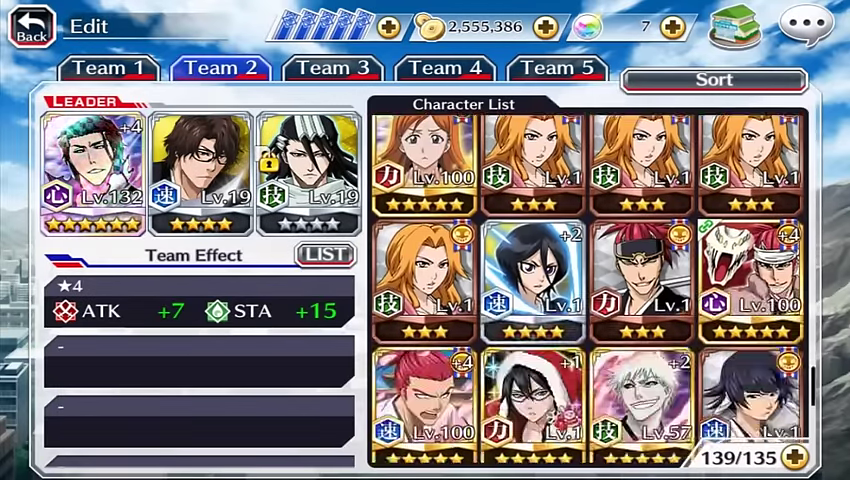
left_click_drag(711, 380, 711, 220)
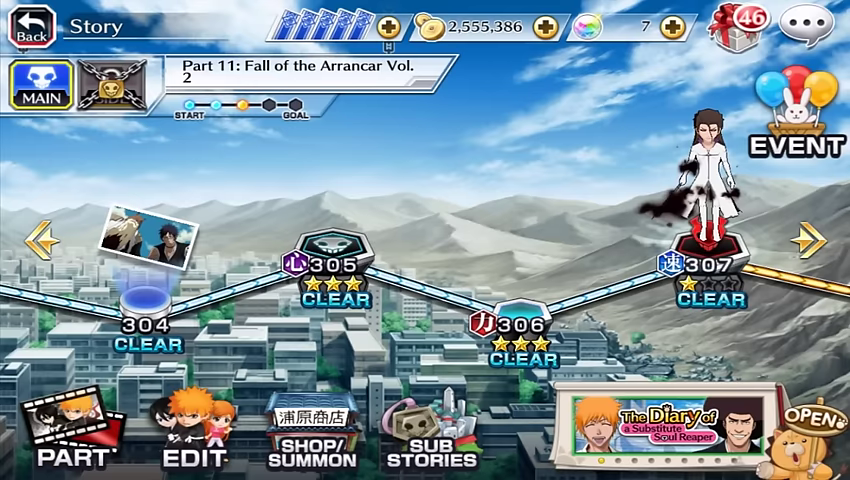
Open the event list and check the Momo Hinamori raid's quest details.
left_click(796, 125)
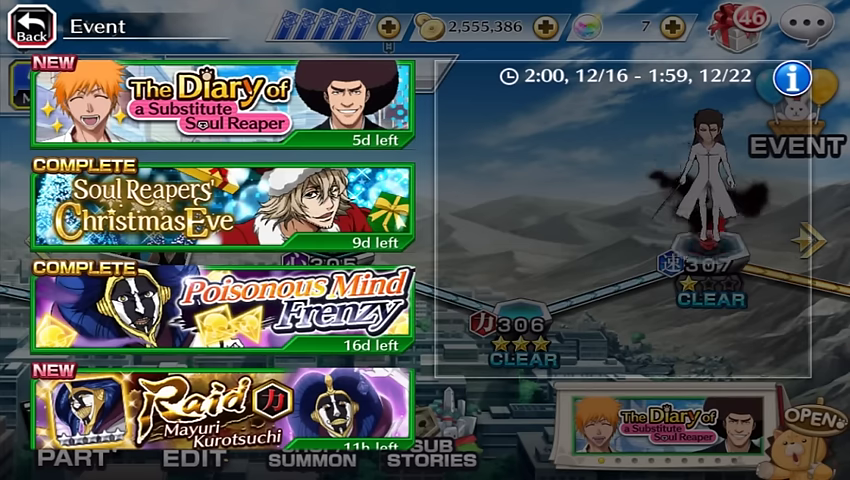
left_click_drag(297, 345, 297, 60)
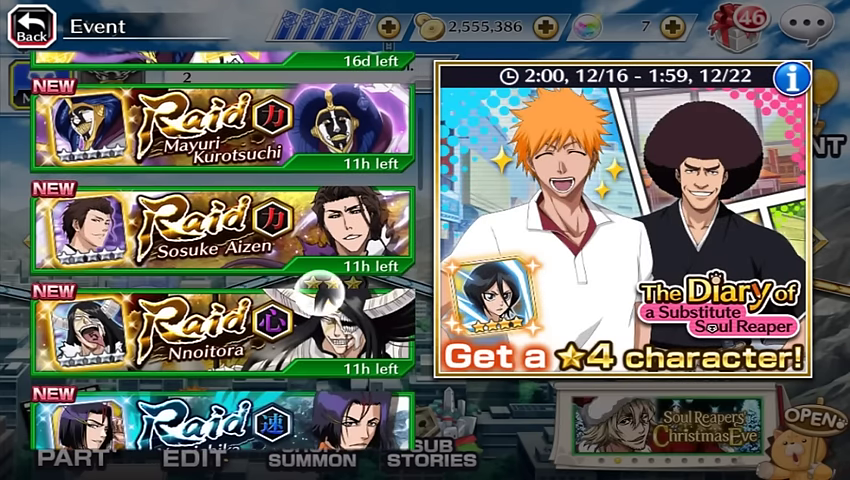
left_click_drag(220, 360, 220, 110)
left_click_drag(220, 150, 220, 250)
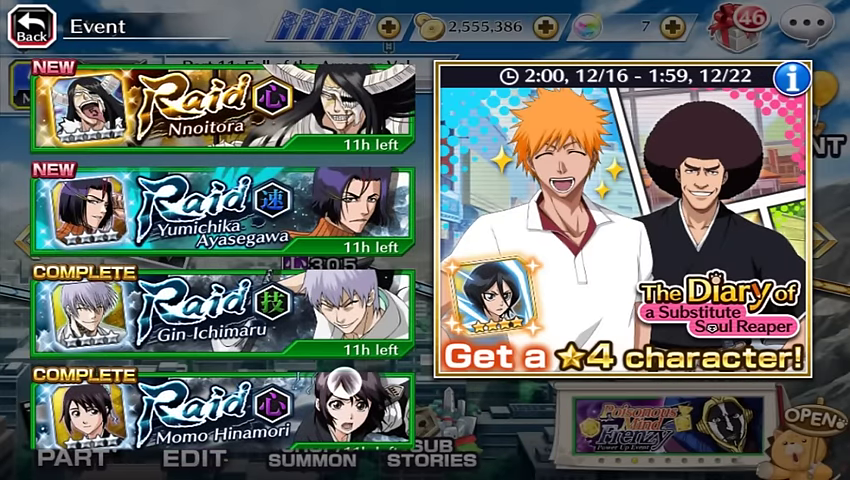
left_click(220, 410)
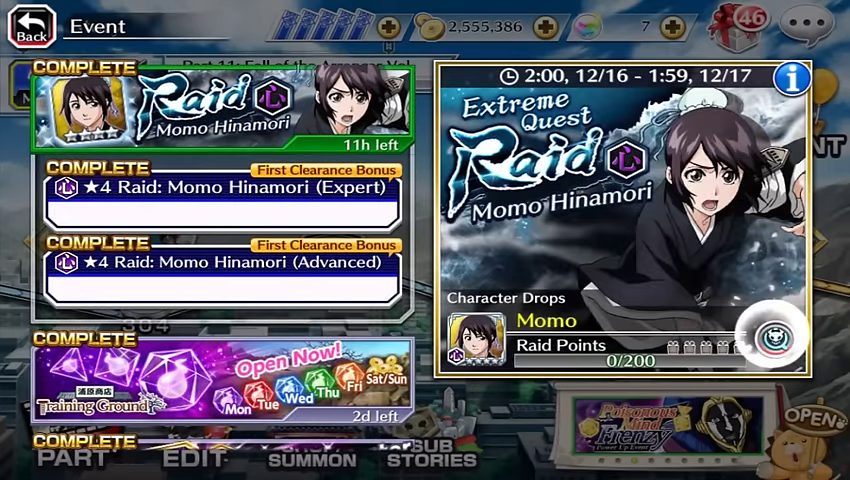
left_click(792, 78)
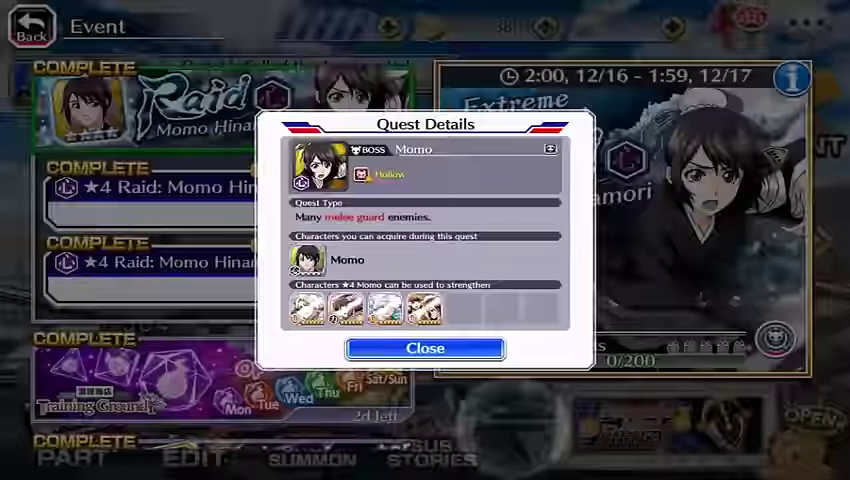
left_click(425, 348)
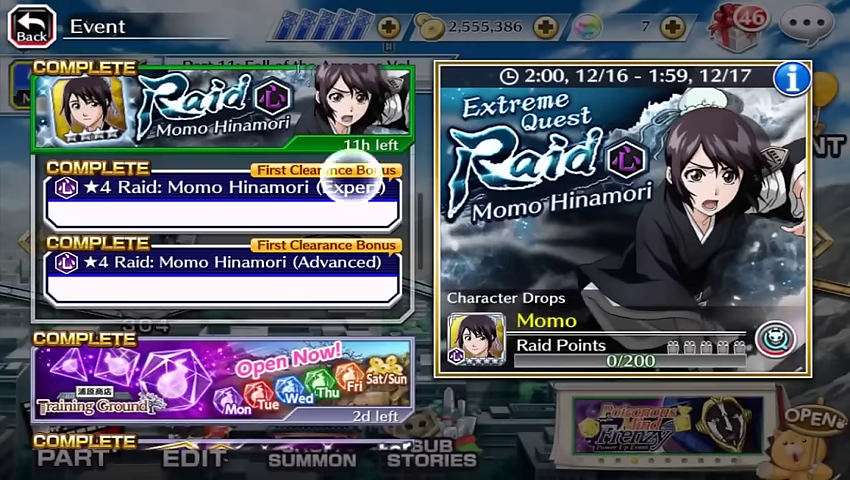
scroll(220, 250, "up", 5)
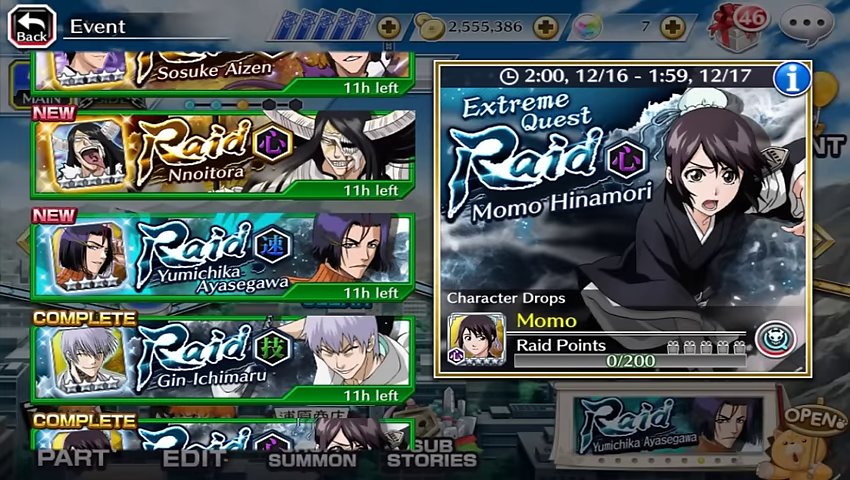
Check the Sosuke Aizen raid's quest details, then return to the Part 11 story map.
left_click(355, 178)
left_click_drag(355, 178, 355, 263)
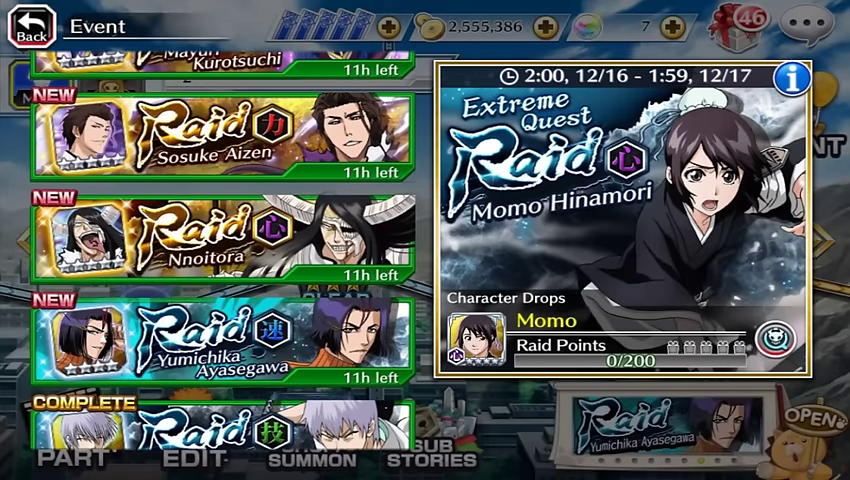
left_click(220, 140)
left_click(773, 338)
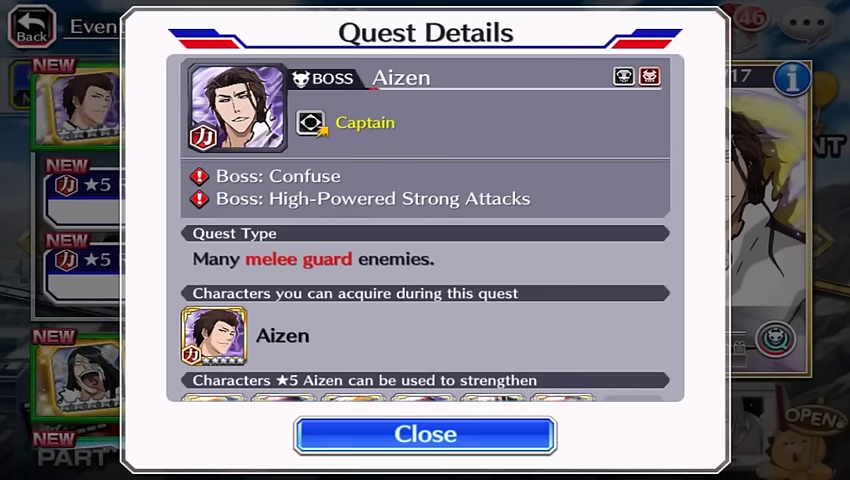
left_click_drag(425, 330, 425, 260)
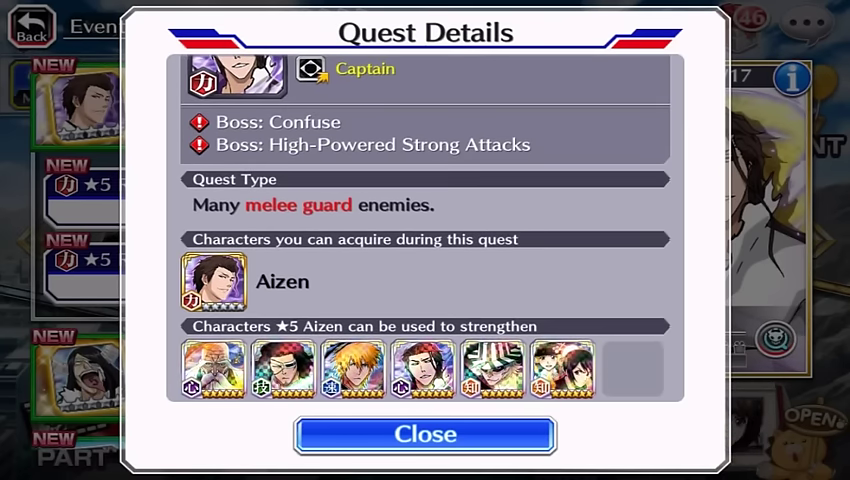
left_click(365, 433)
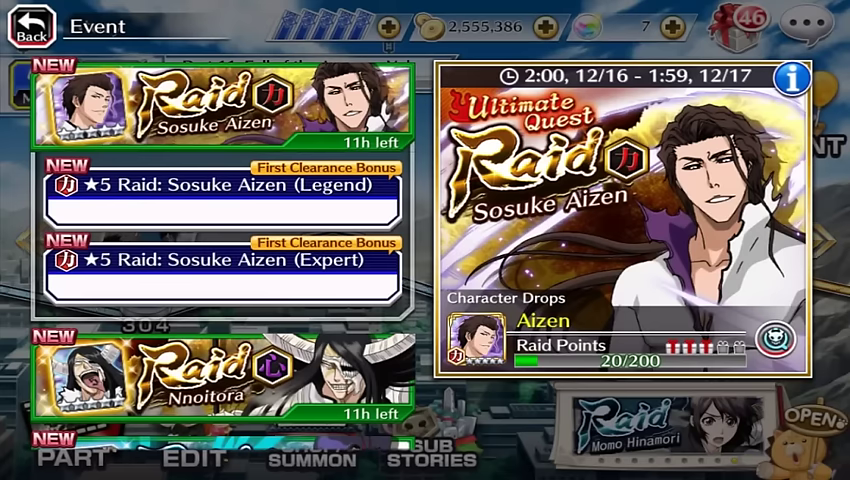
left_click_drag(220, 380, 220, 290)
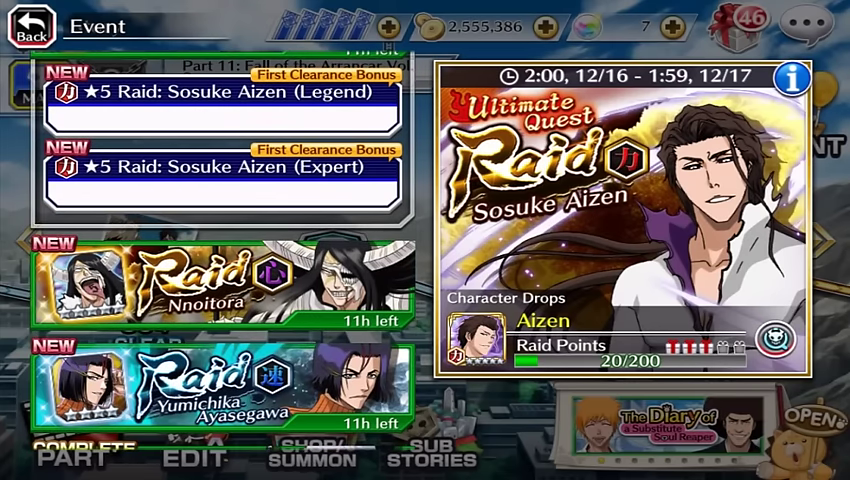
left_click(30, 24)
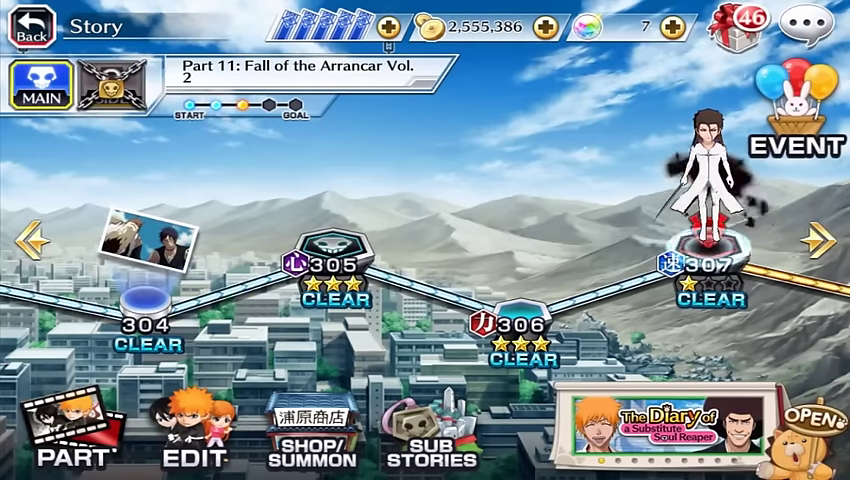